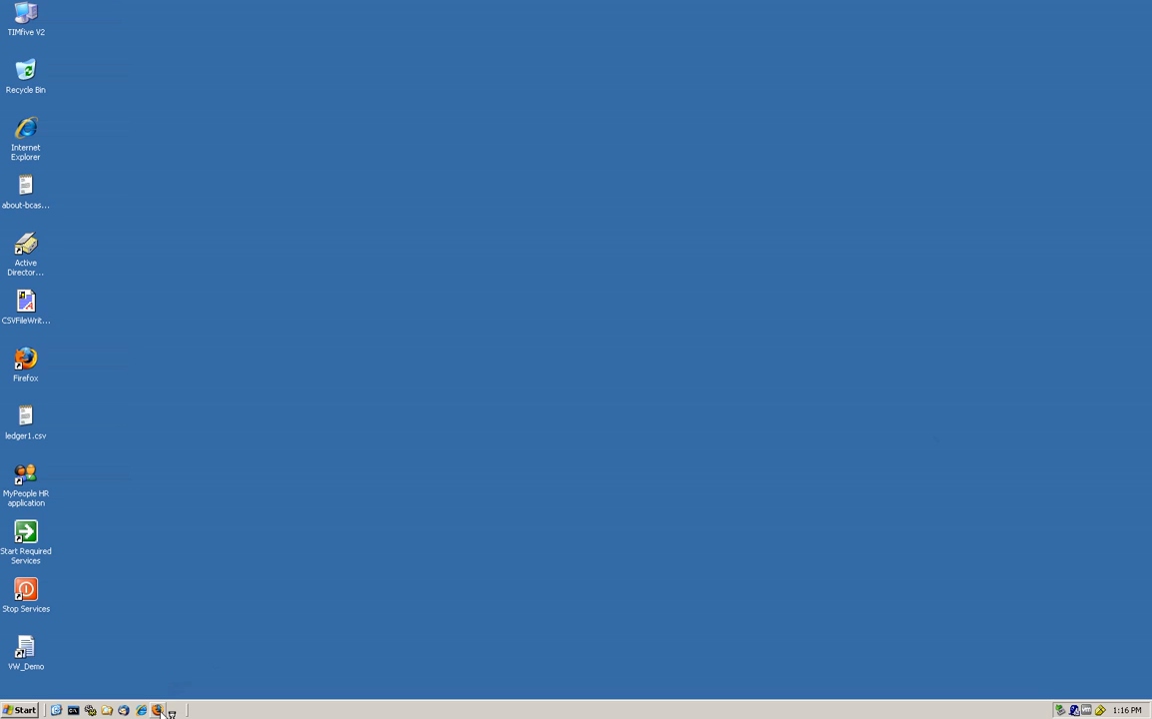
Step: Launch Firefox to load the IBM Tivoli Identity Manager login page
left_click(157, 709)
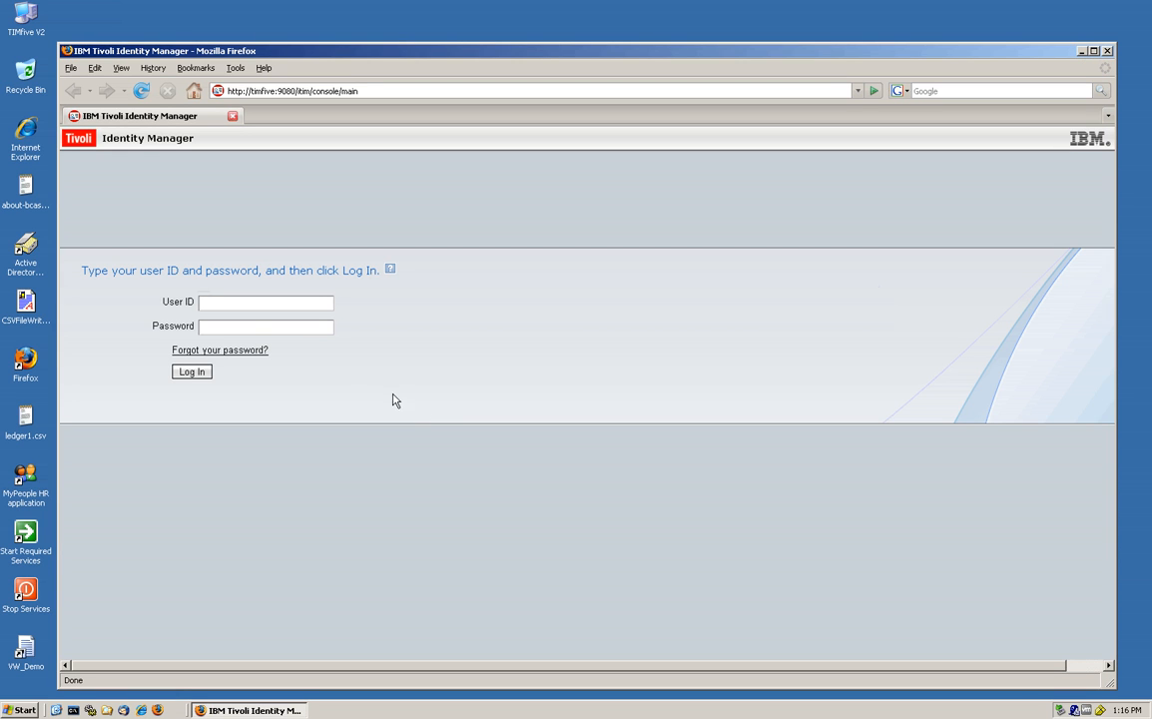
Step: Log in to Identity Manager with the saved administrator user ID
key("Down")
left_click(223, 318)
key("Return")
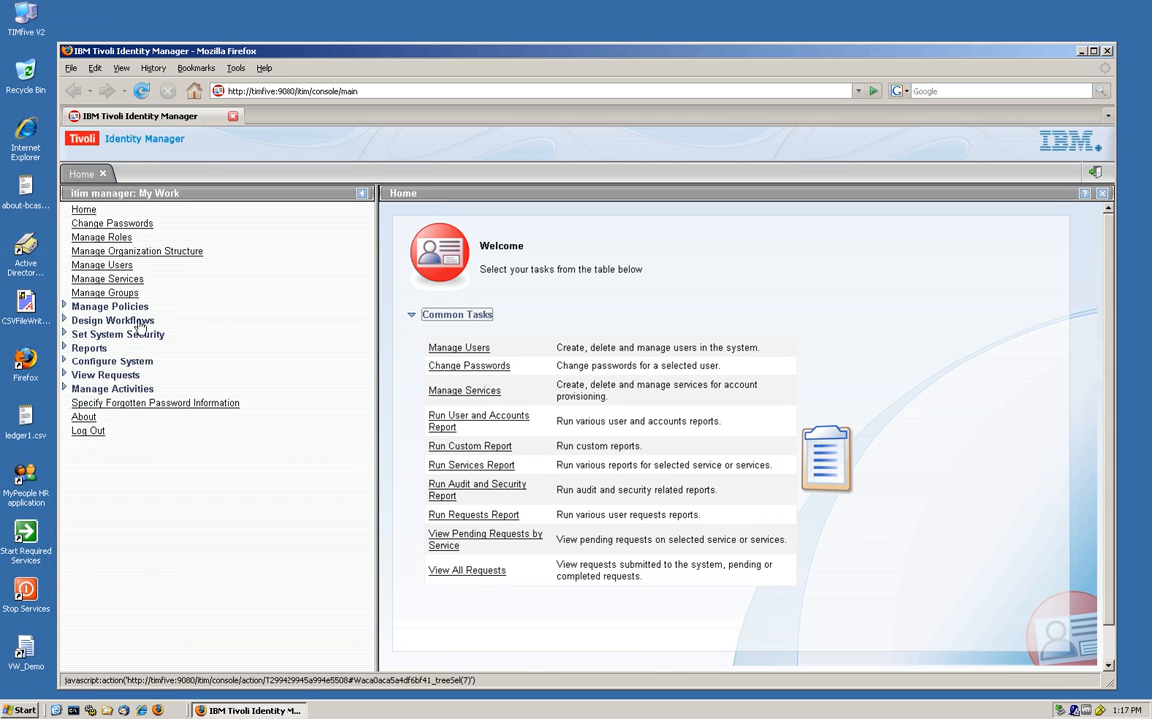
Step: Search Manage Users by last name and open the single matching user's task menu
left_click(108, 265)
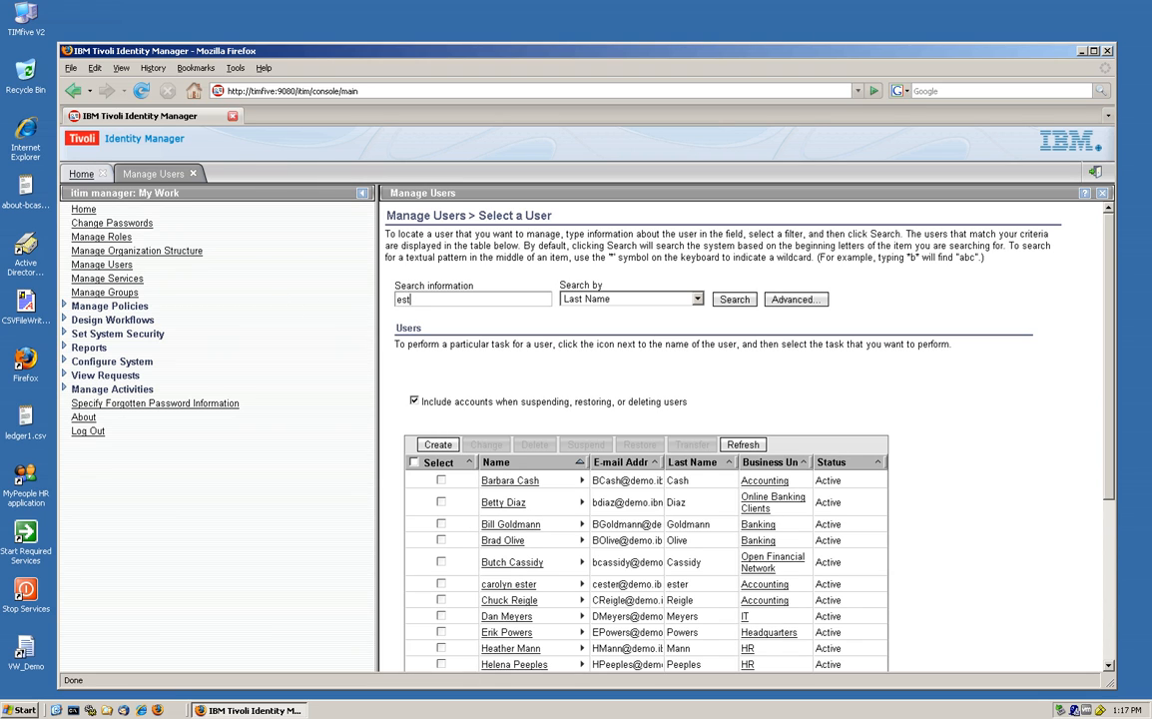
key("Return")
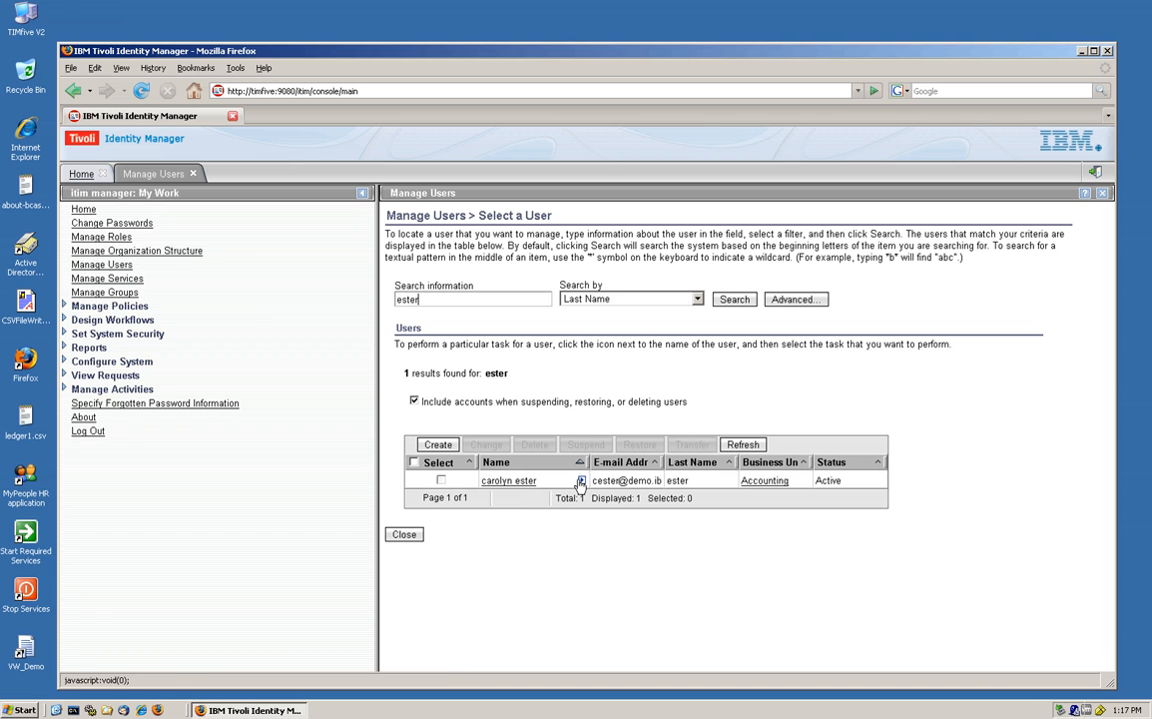
left_click(580, 481)
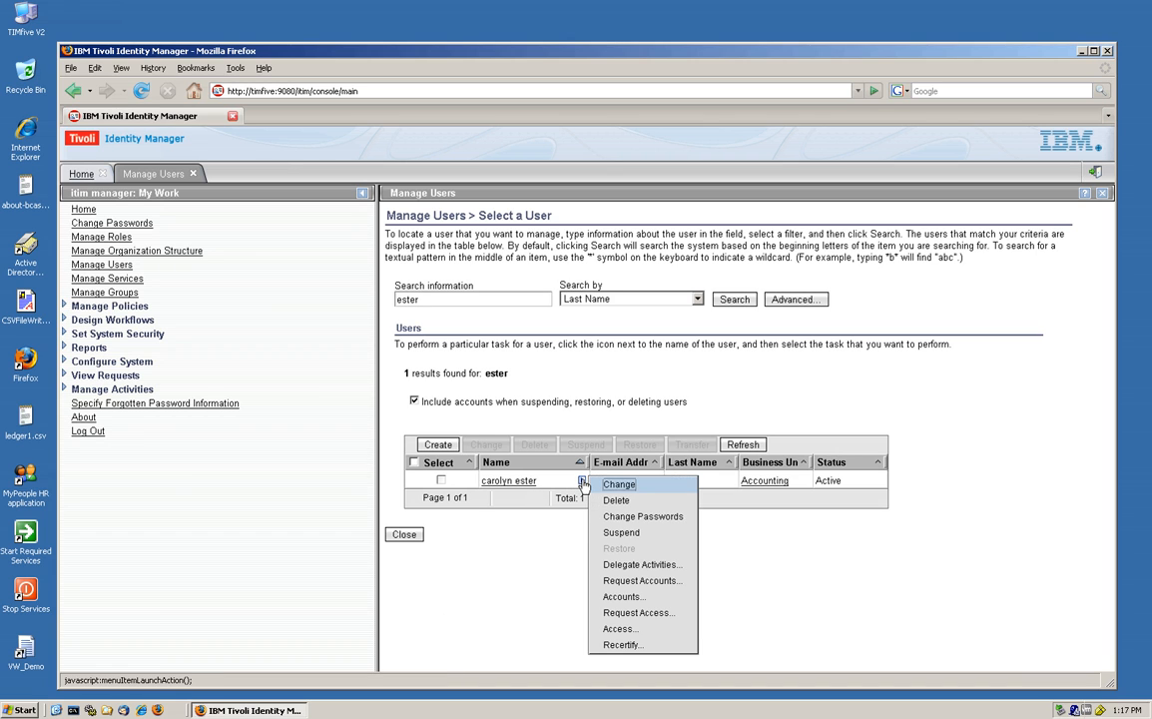
Step: List the user's accounts, showing ITIM Service and WhitePages Employee Directory
left_click(610, 599)
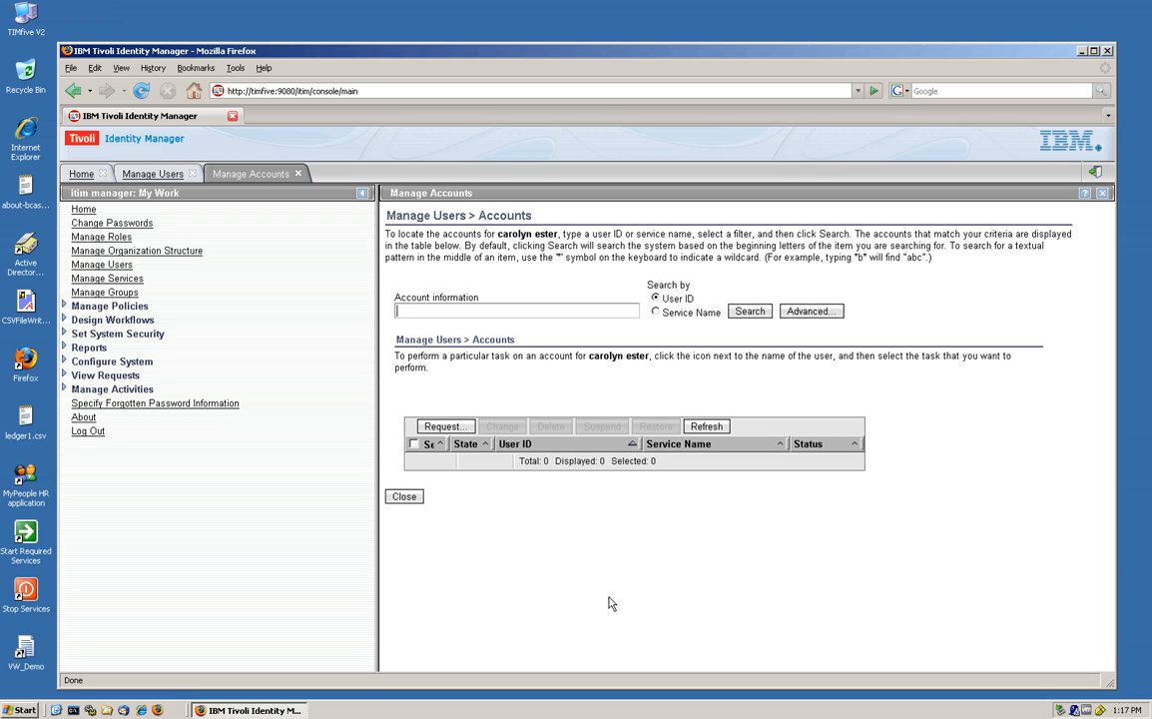
left_click(751, 311)
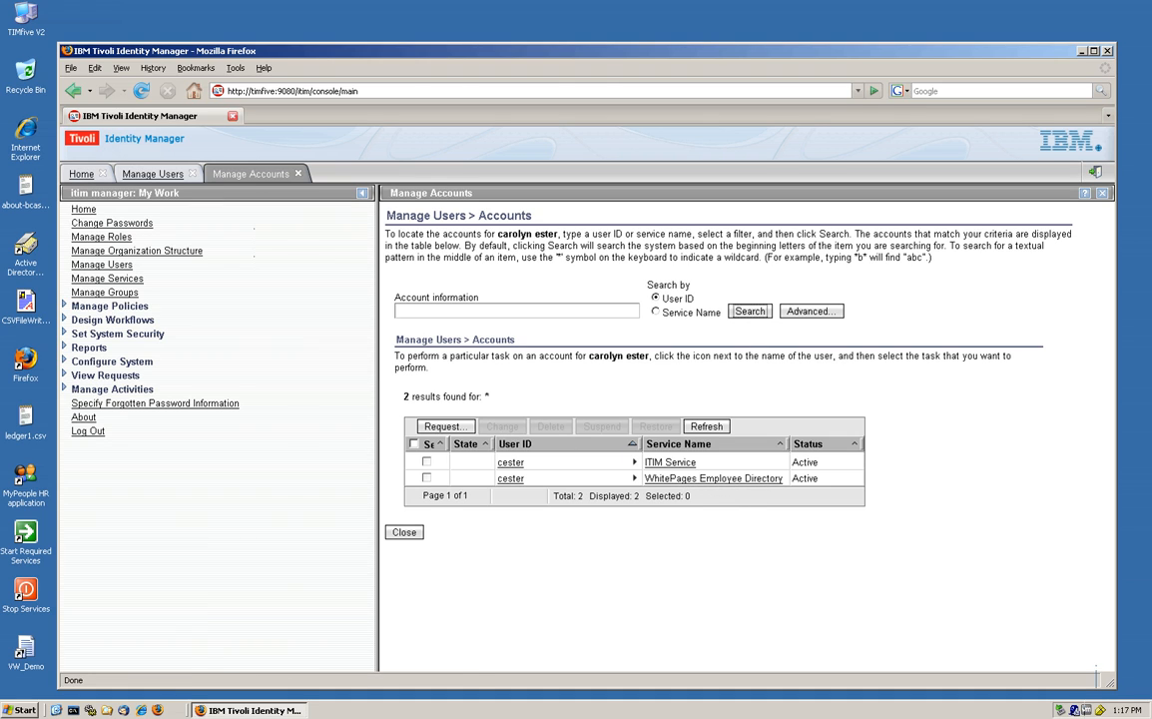
left_click(30, 249)
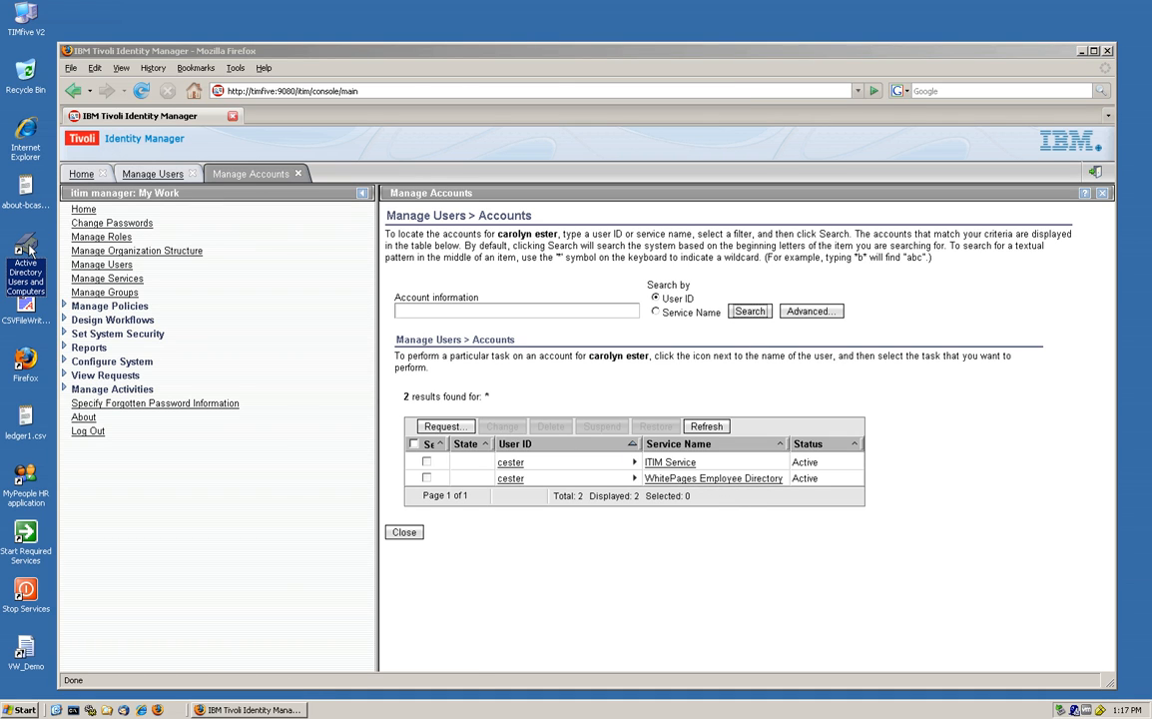
double_click(30, 250)
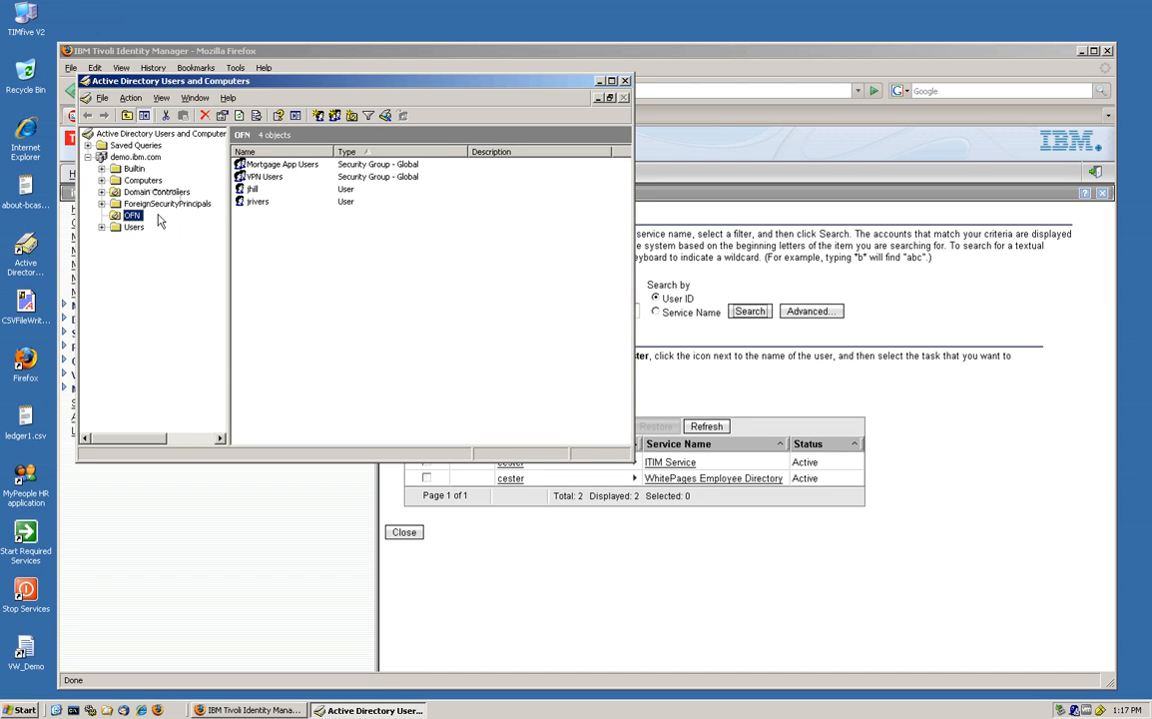
left_click(624, 80)
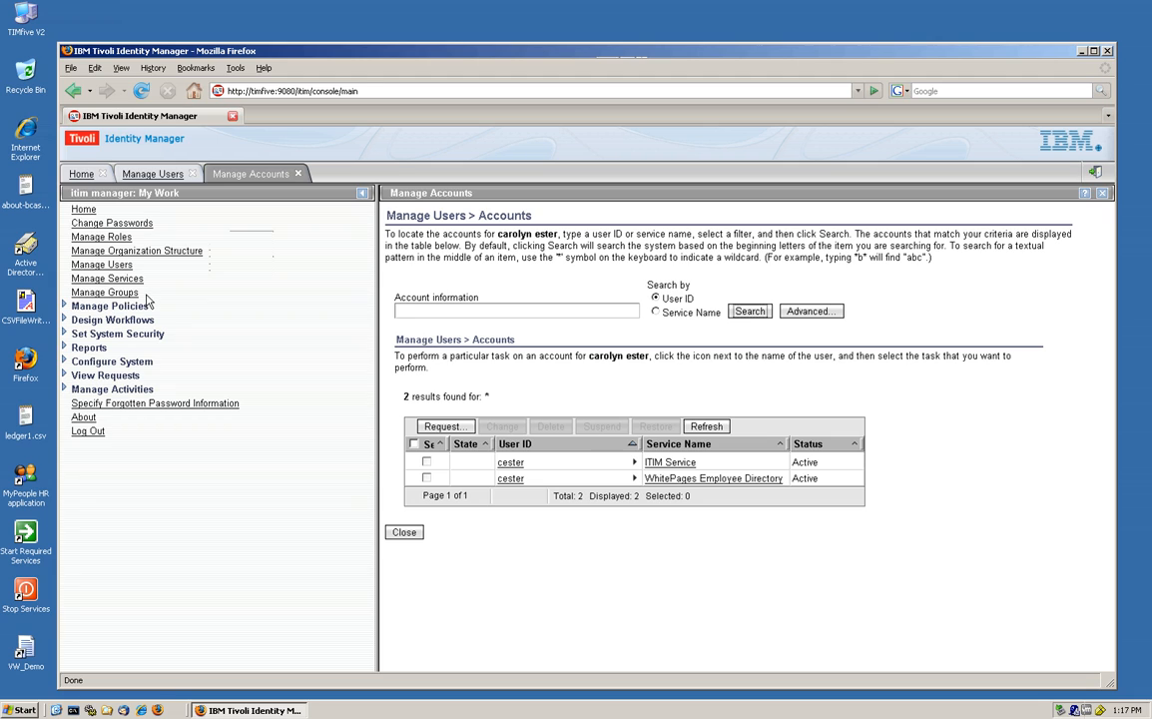
Step: Open Global Adoption Policies from Manage Policies and Configure System in My Work
left_click(63, 307)
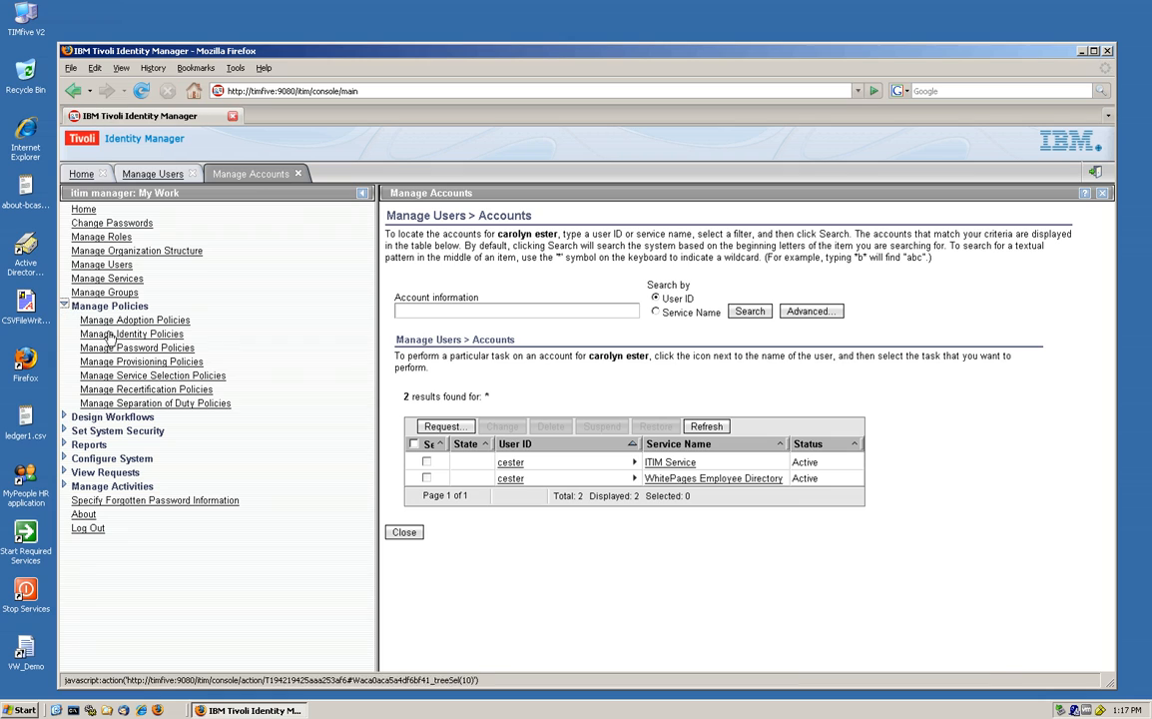
left_click(64, 458)
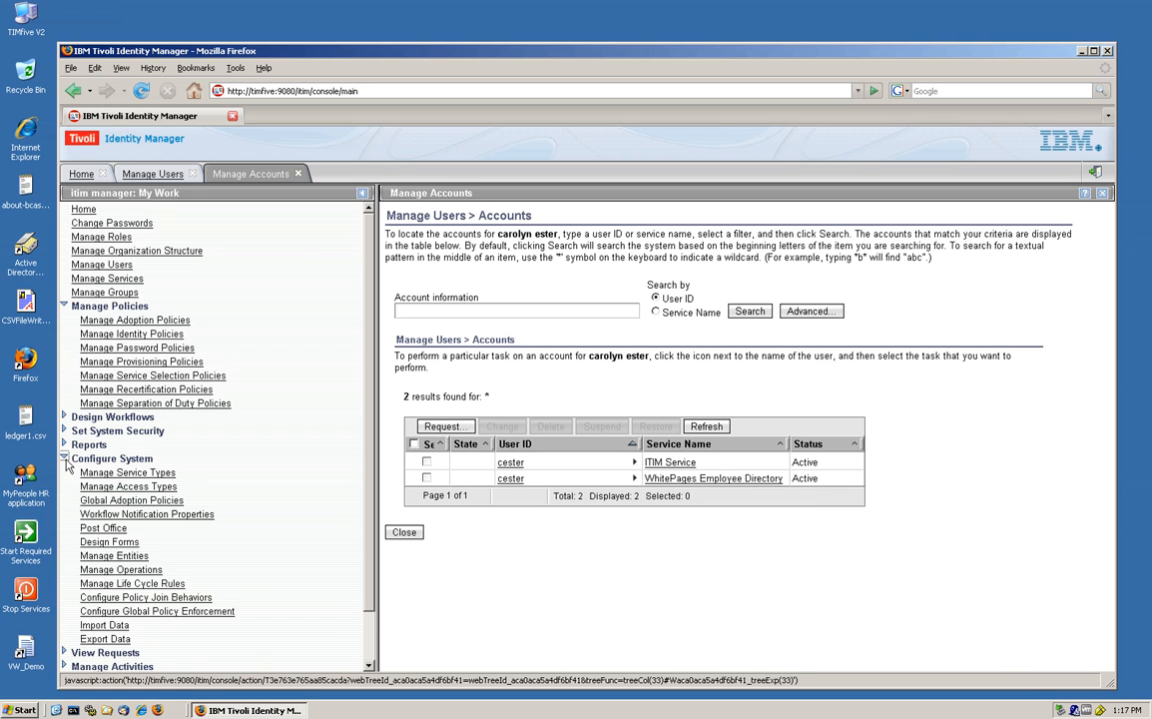
left_click(118, 499)
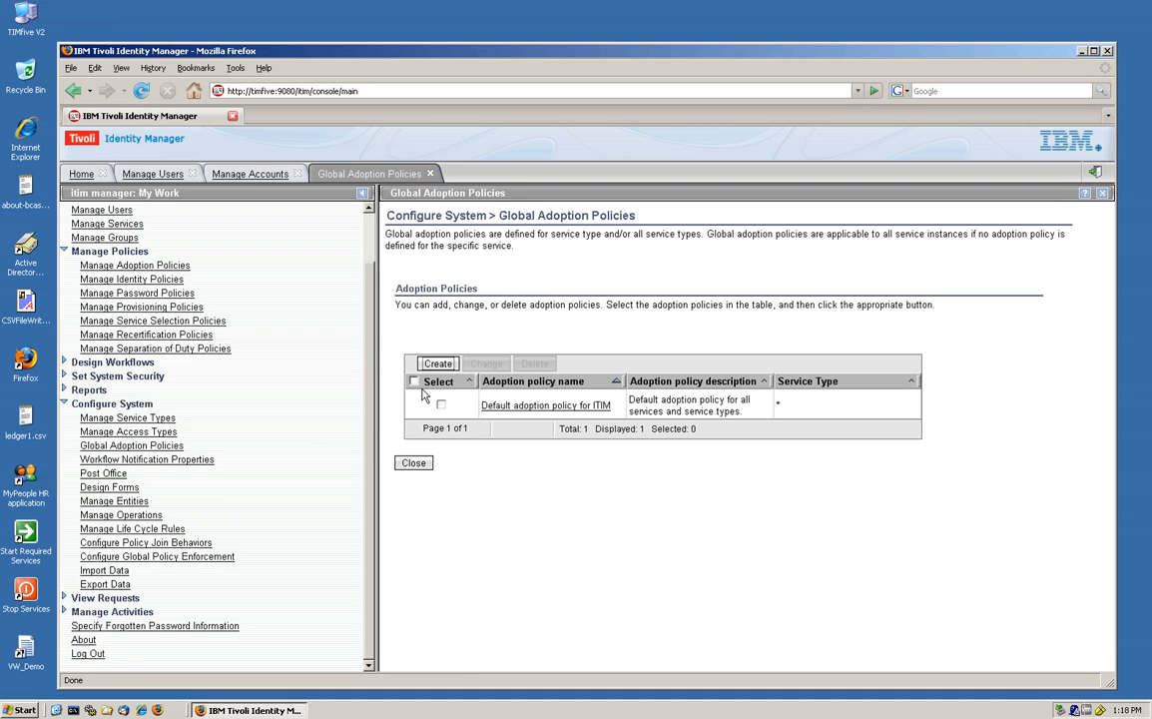
Step: Review the Default adoption policy for ITIM's matching rule, then close the policy and accounts pages
left_click(521, 407)
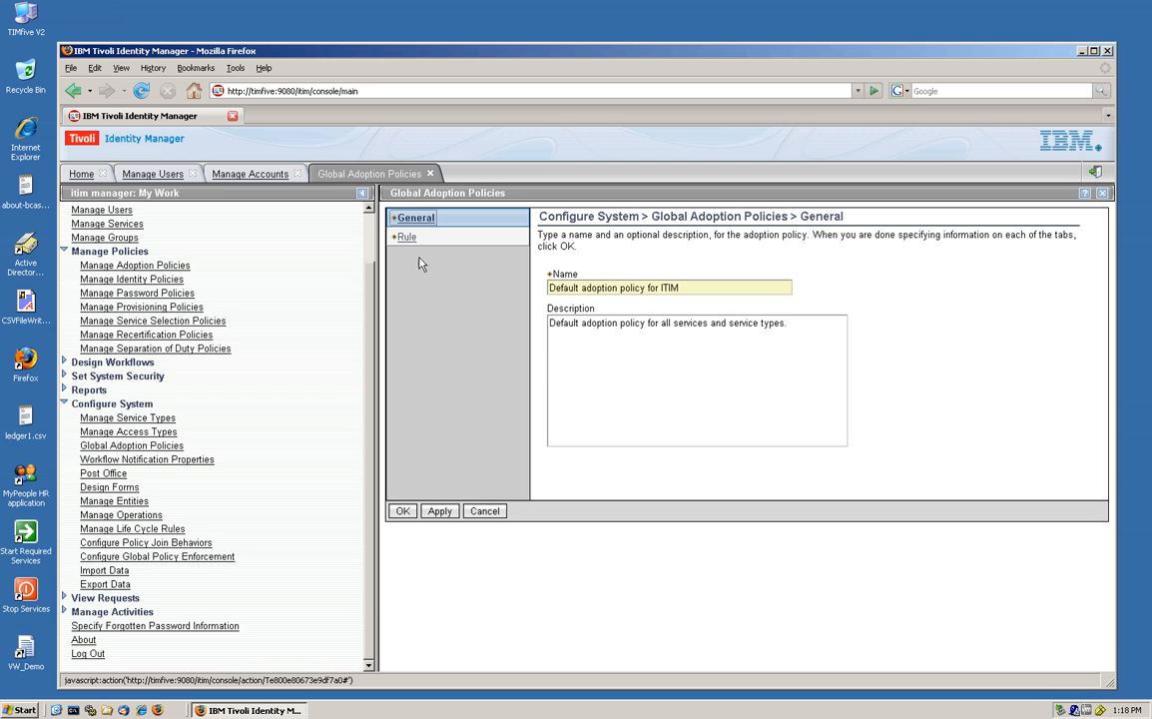
left_click(404, 237)
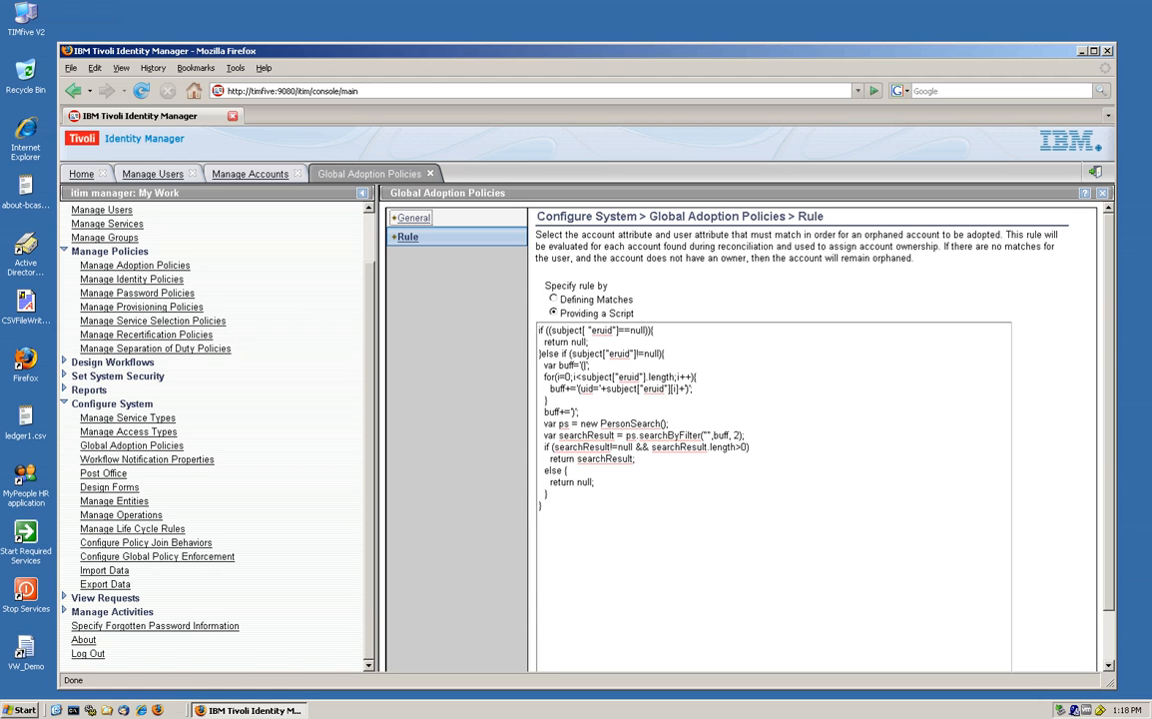
left_click(430, 173)
left_click(298, 174)
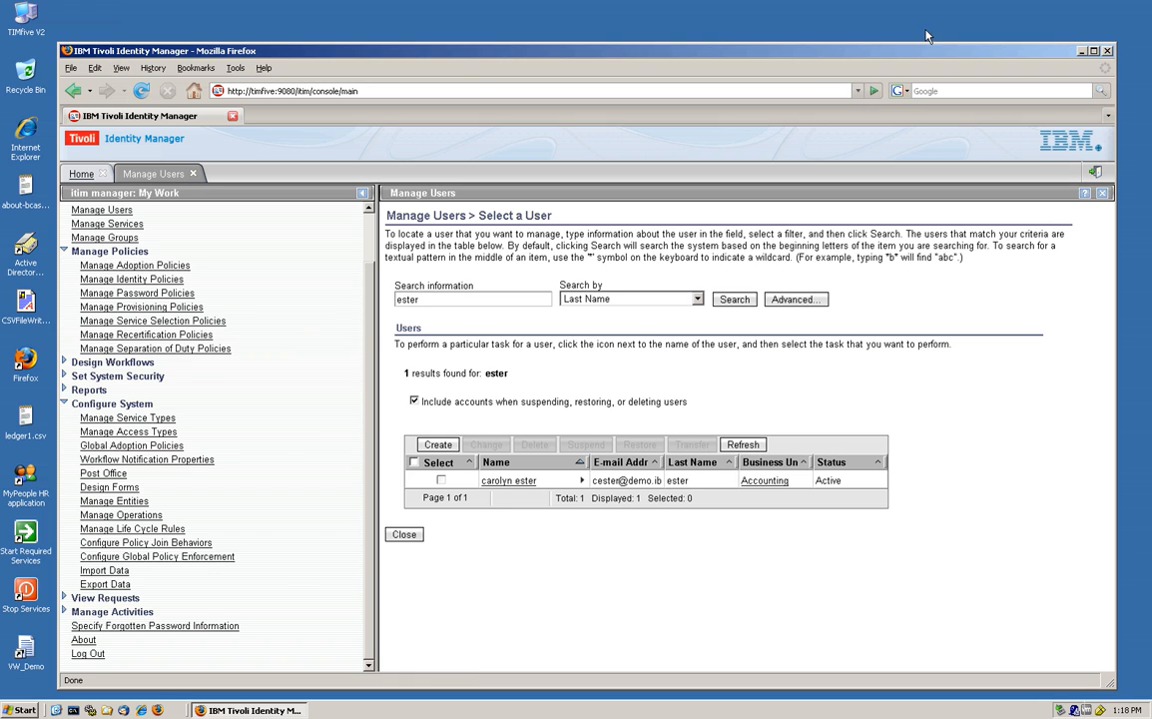
Step: Start a new user in the OFN unit, entering first name, last name and logon name
left_click(28, 245)
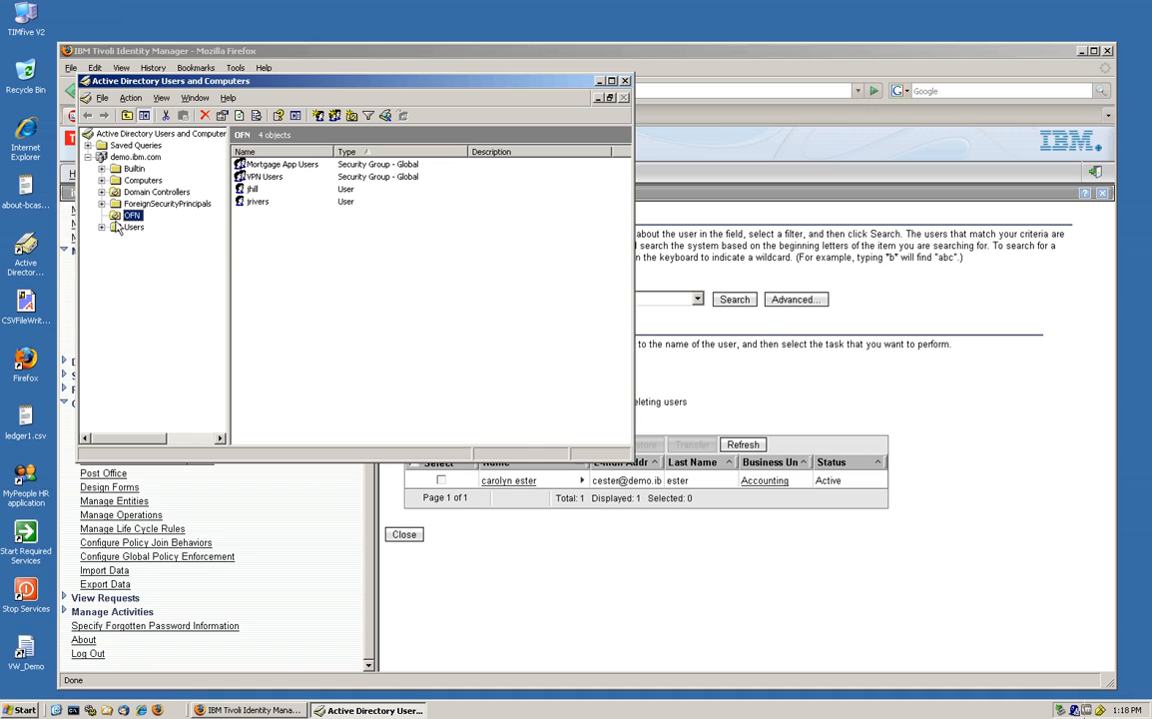
right_click(126, 218)
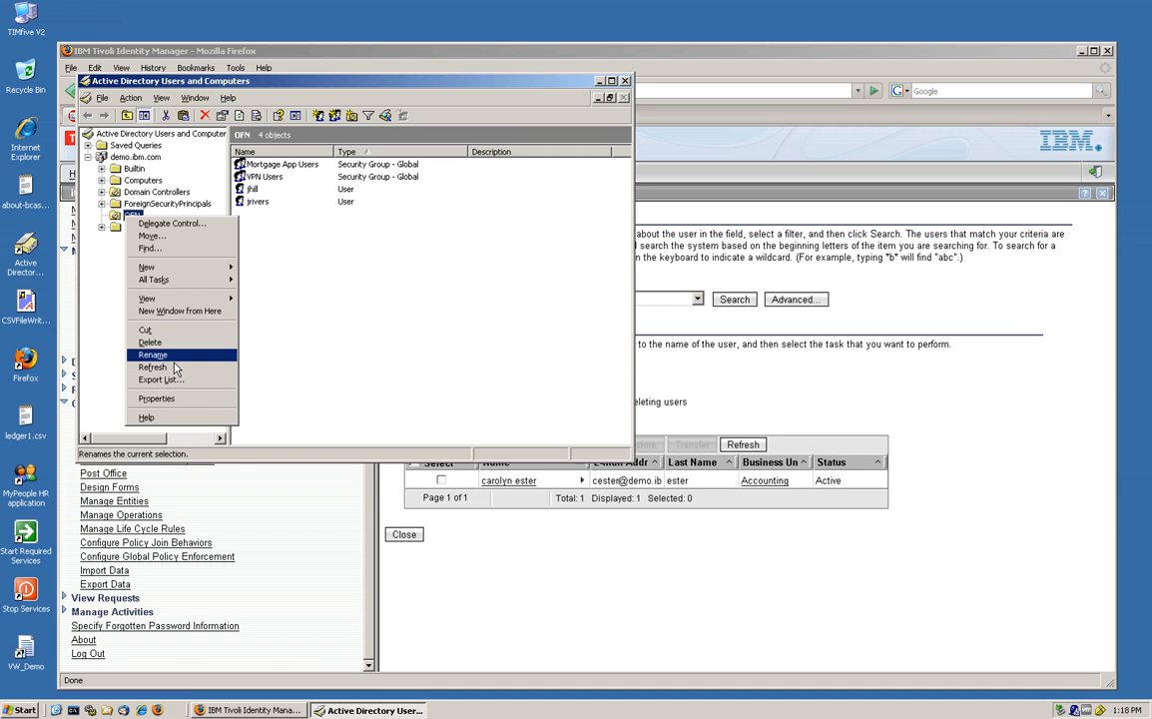
mouse_move(168, 266)
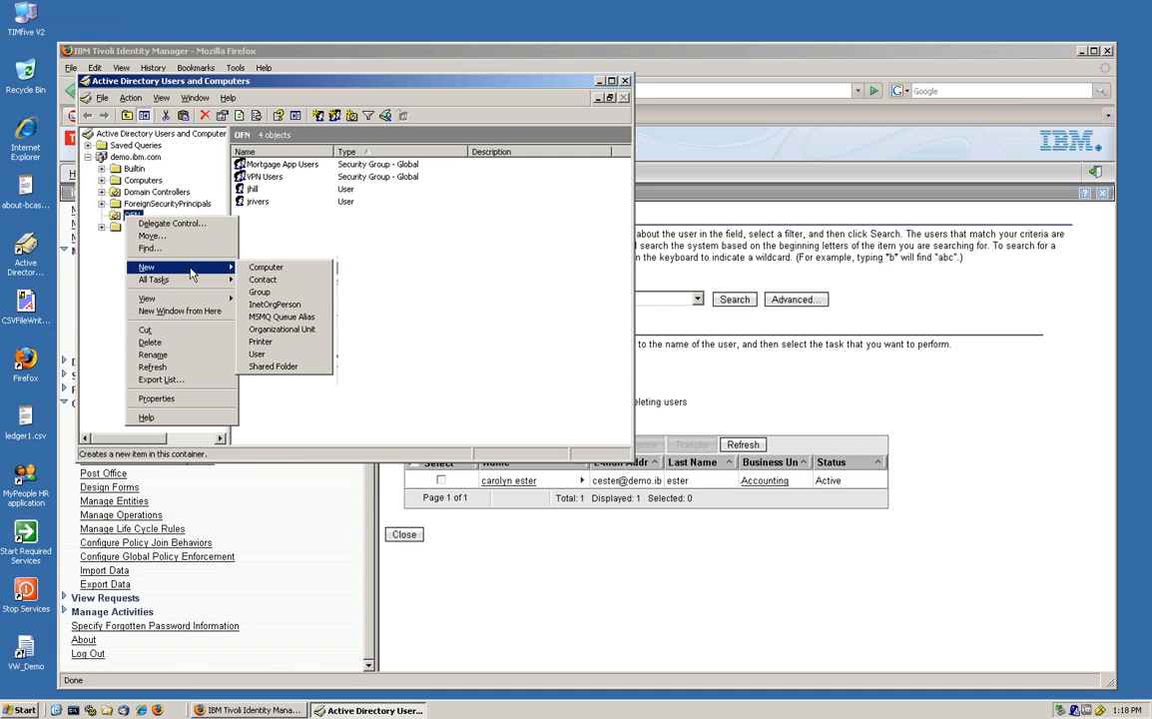
left_click(295, 355)
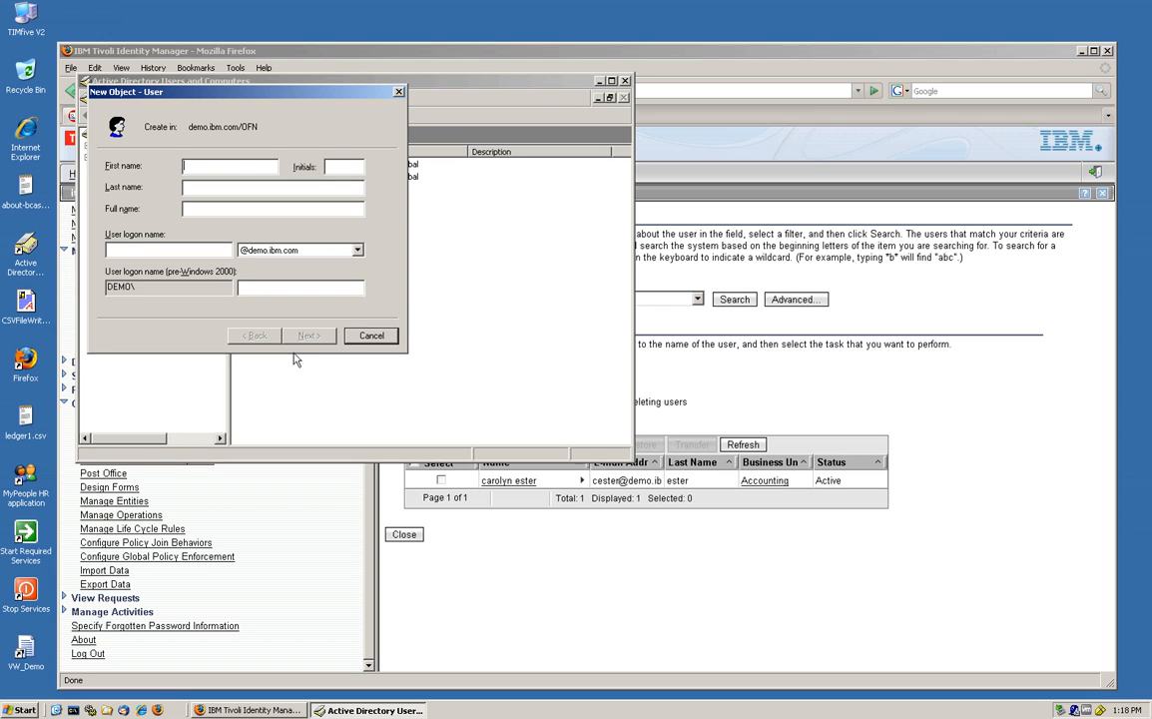
type("Ca")
key("Tab")
key("Tab")
type("Es")
key("Tab")
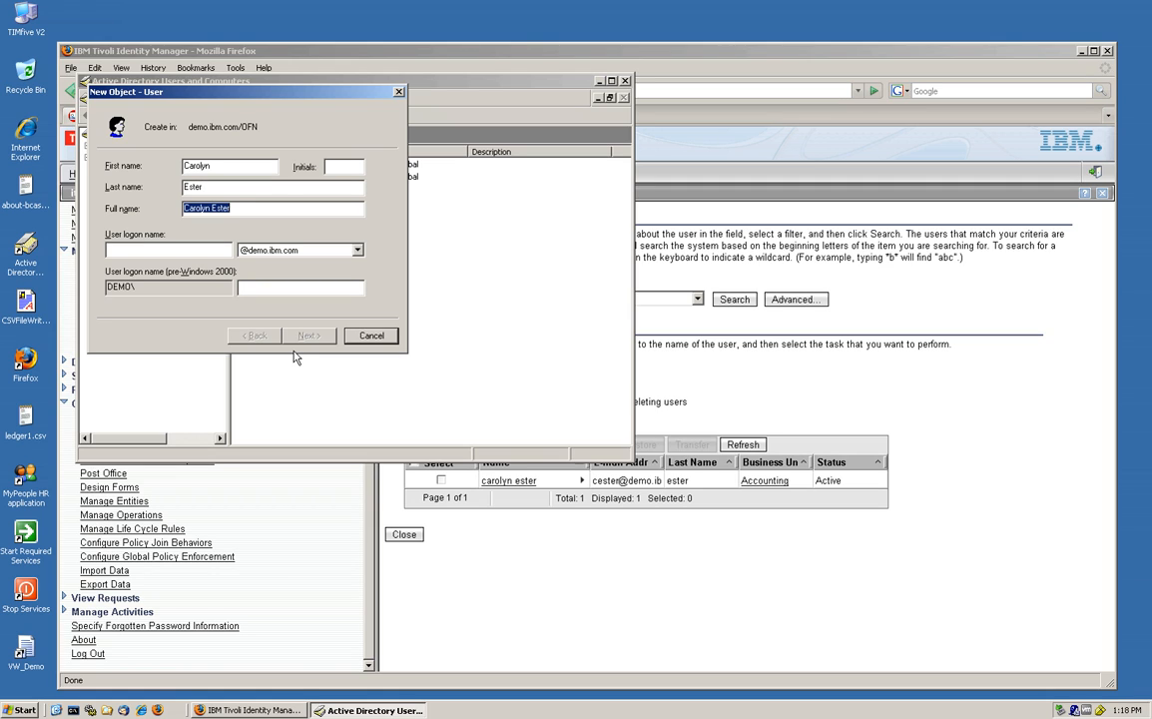
key("Tab")
type("c")
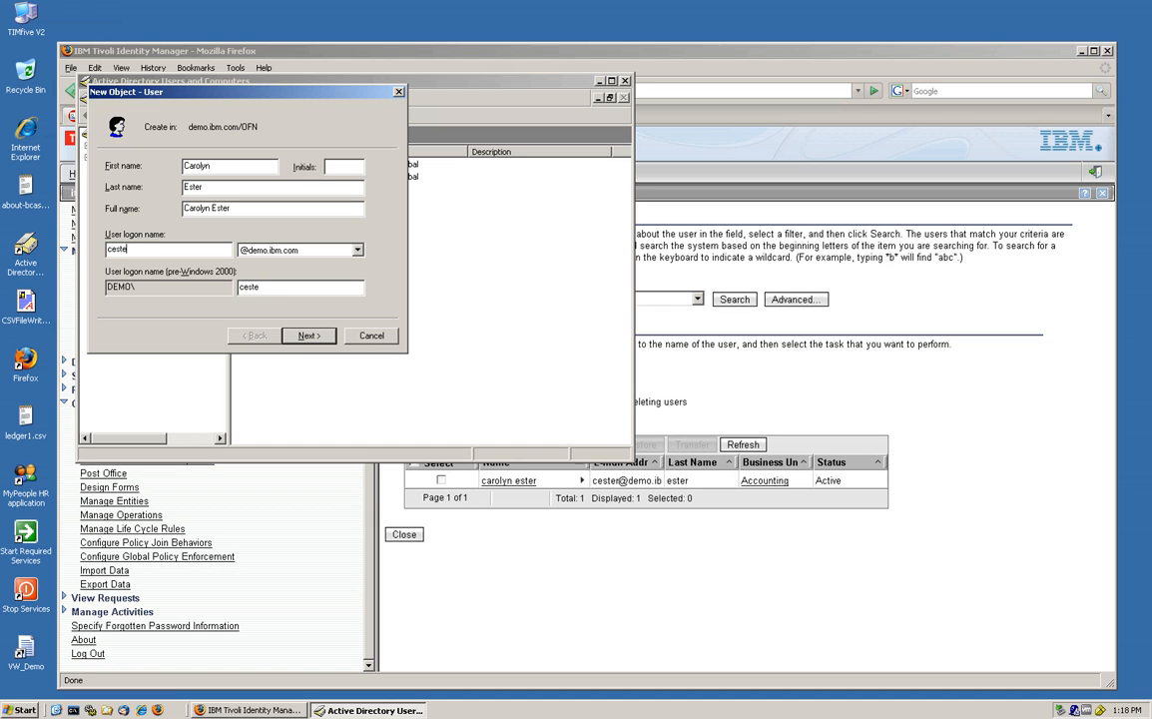
Step: Give the new user a password that never expires and finish creating the account
left_click(310, 336)
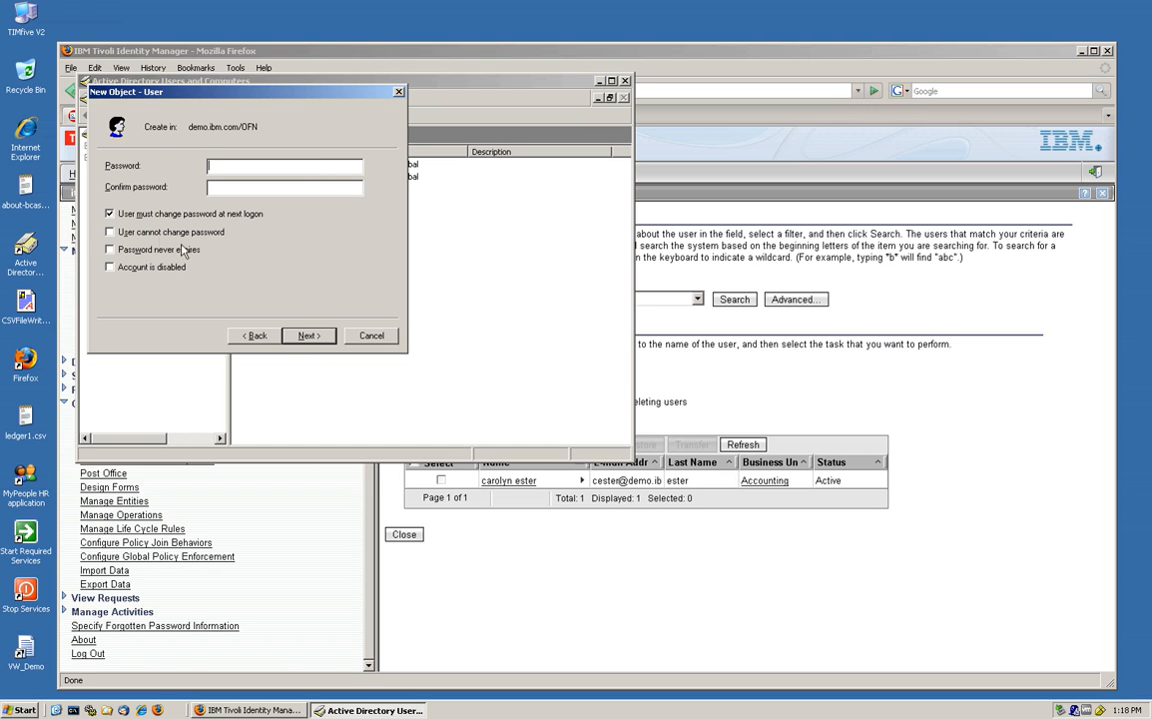
left_click(109, 250)
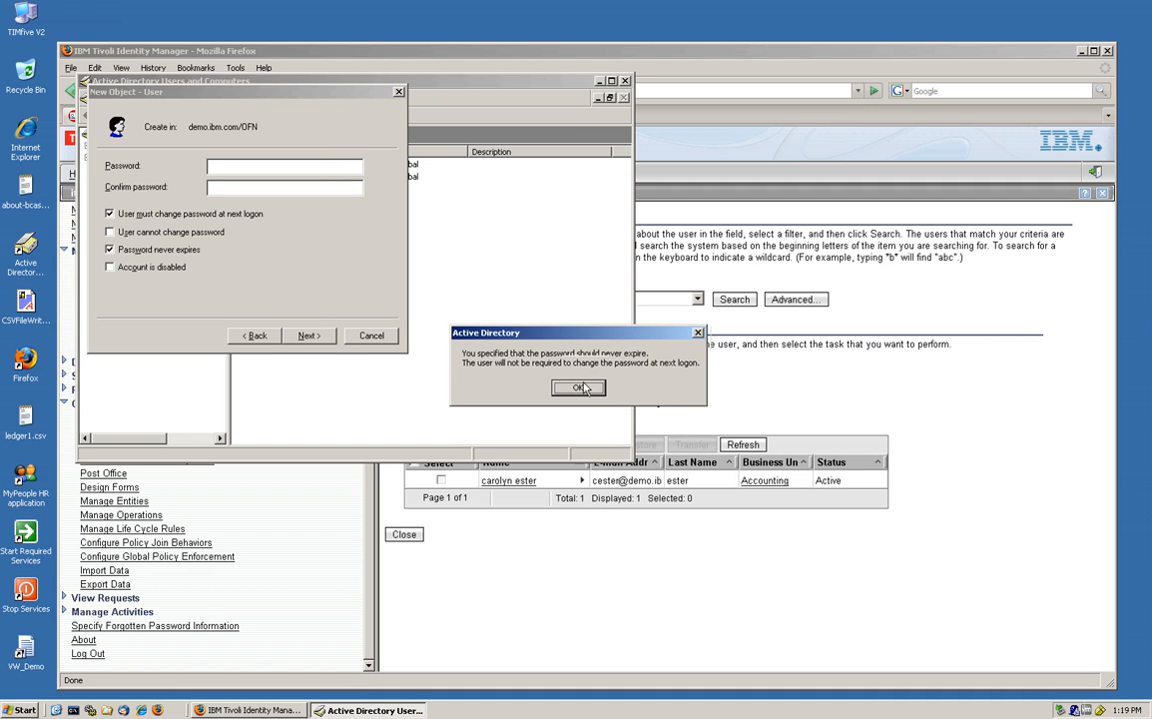
key("Return")
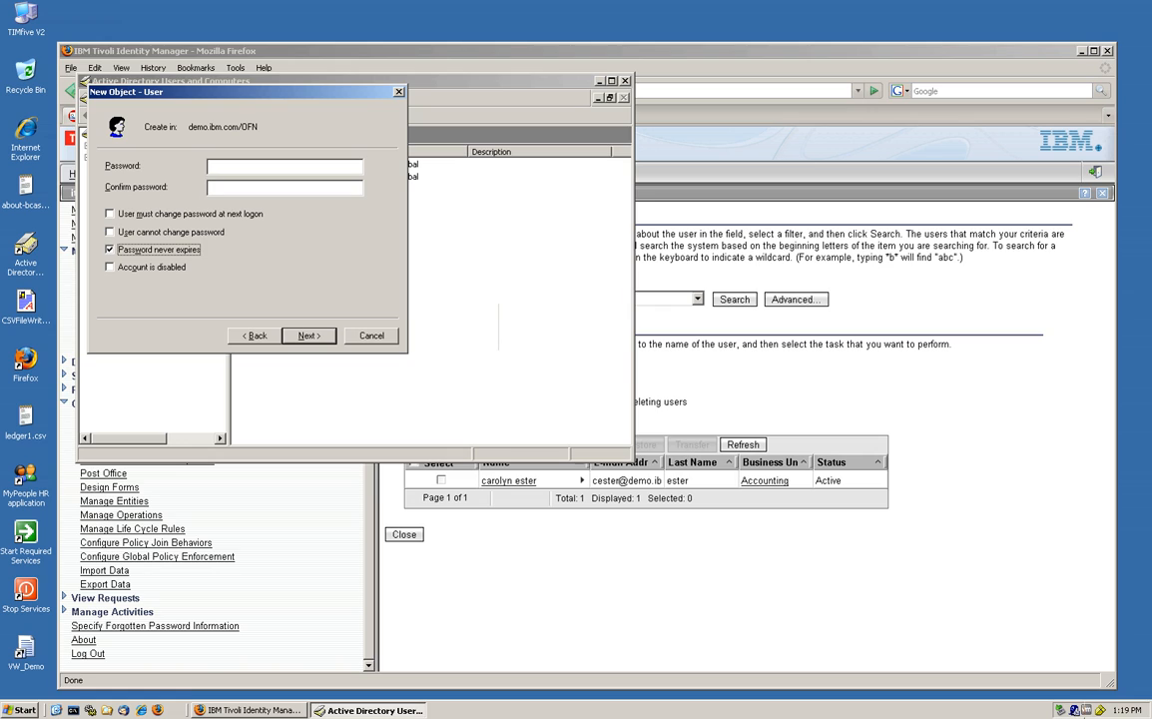
left_click(249, 167)
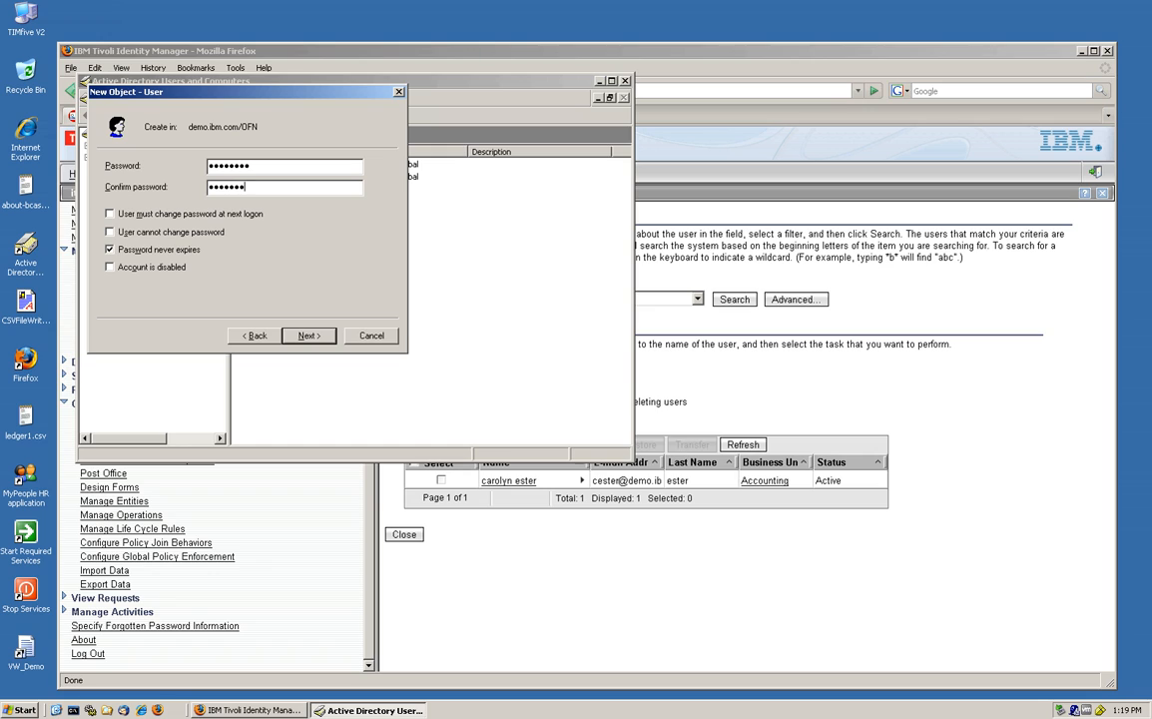
left_click(303, 337)
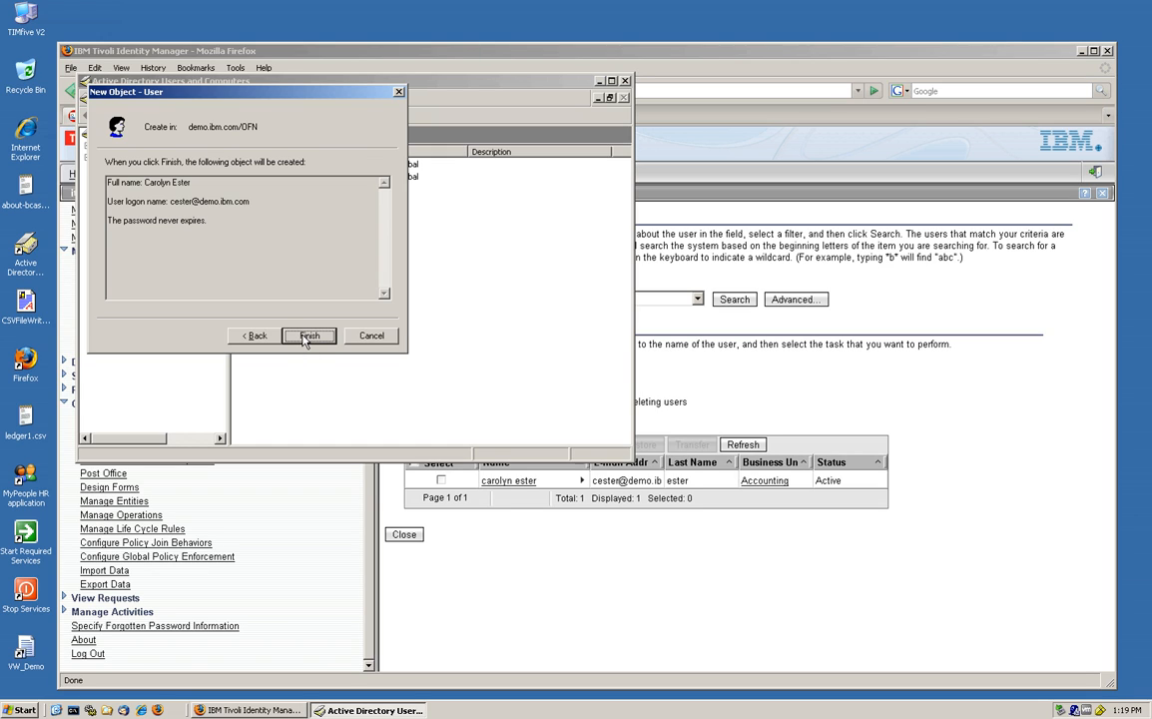
left_click(304, 339)
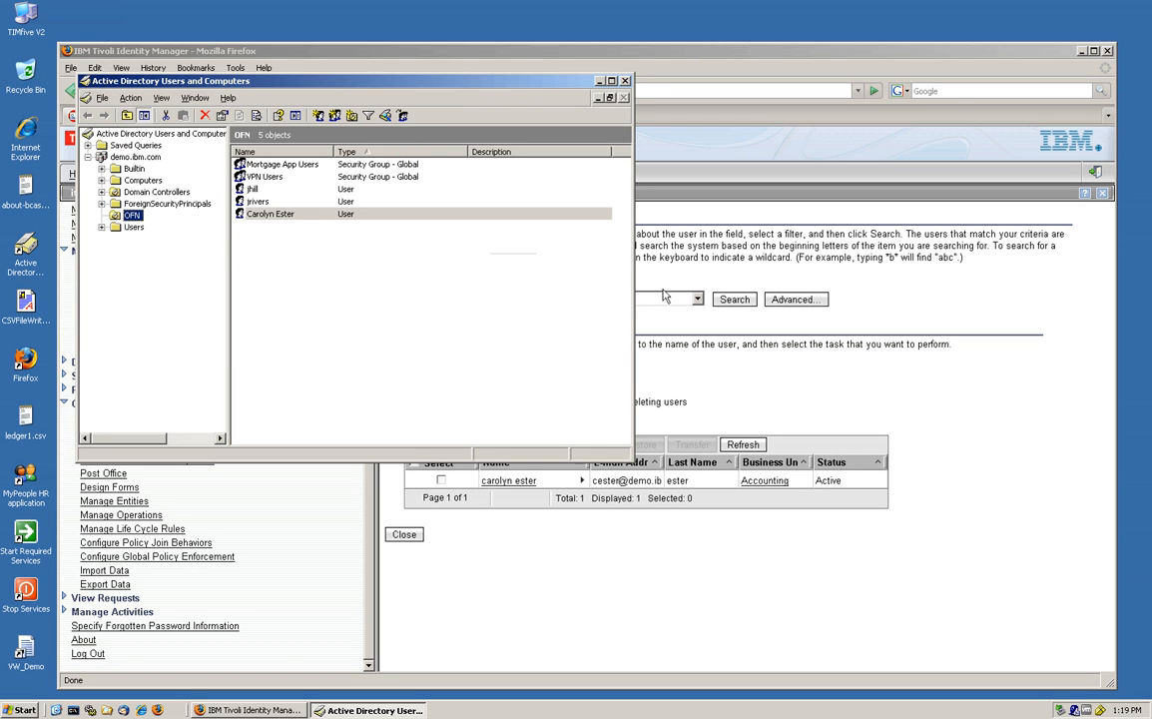
Step: Confirm the user has only ITIM Service and WhitePages accounts, then close Manage Accounts and Manage Users
left_click(753, 376)
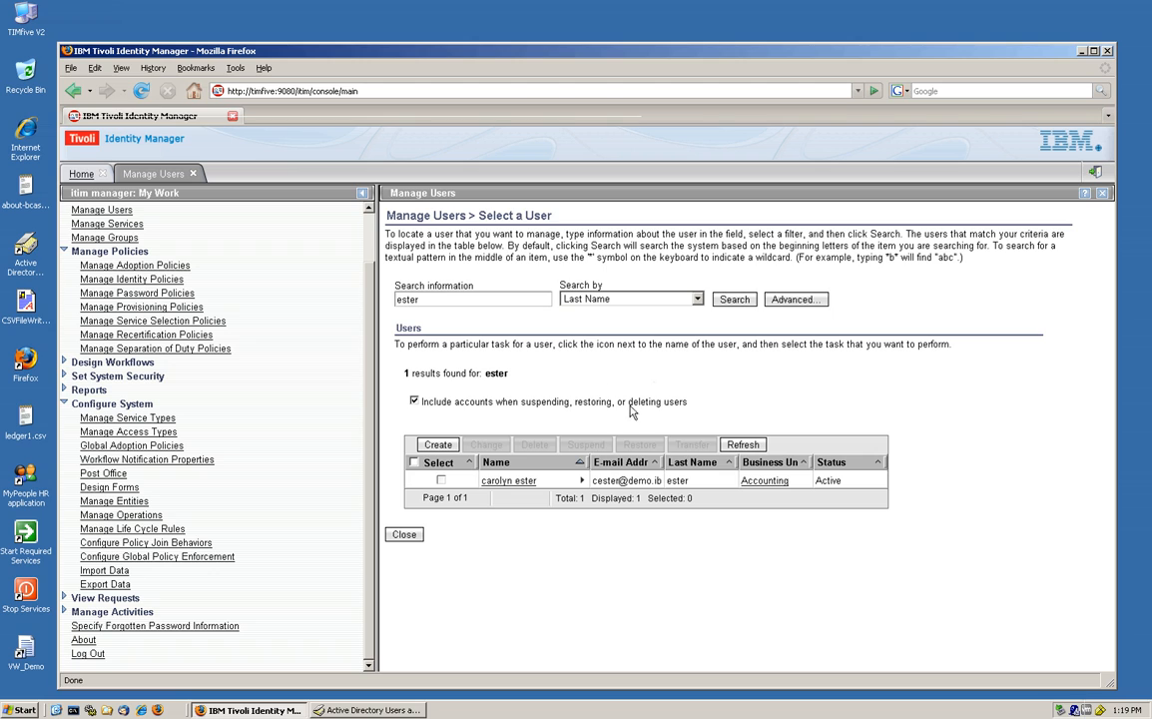
left_click(583, 481)
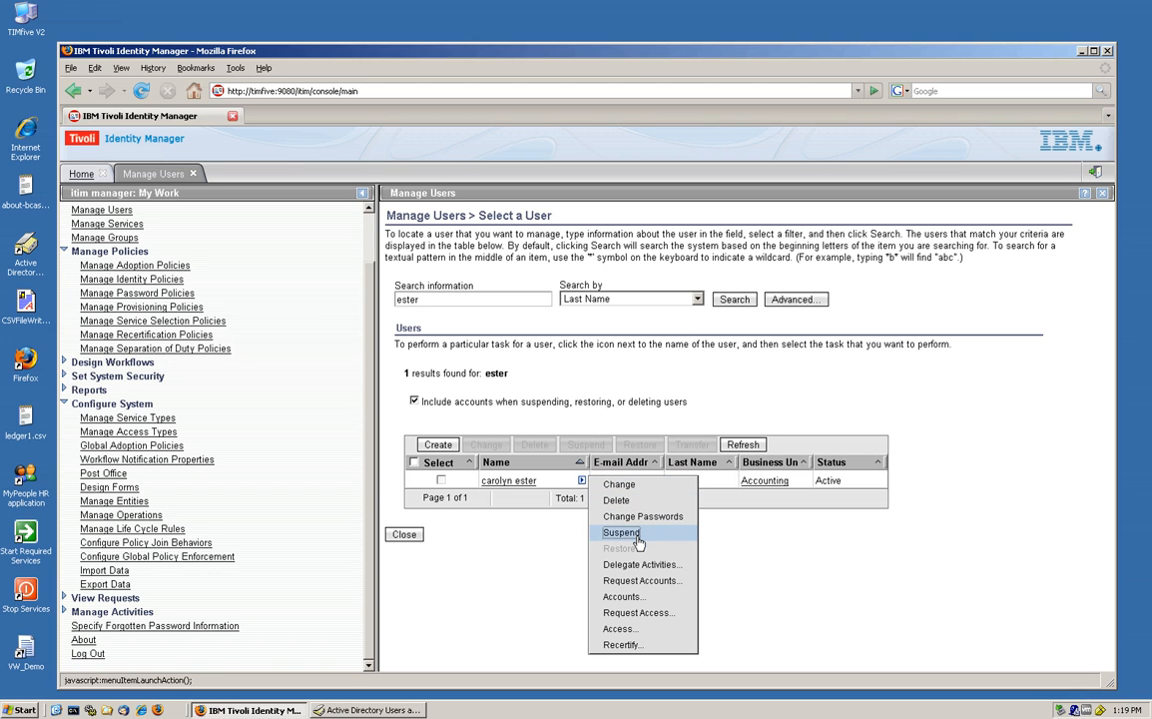
left_click(628, 596)
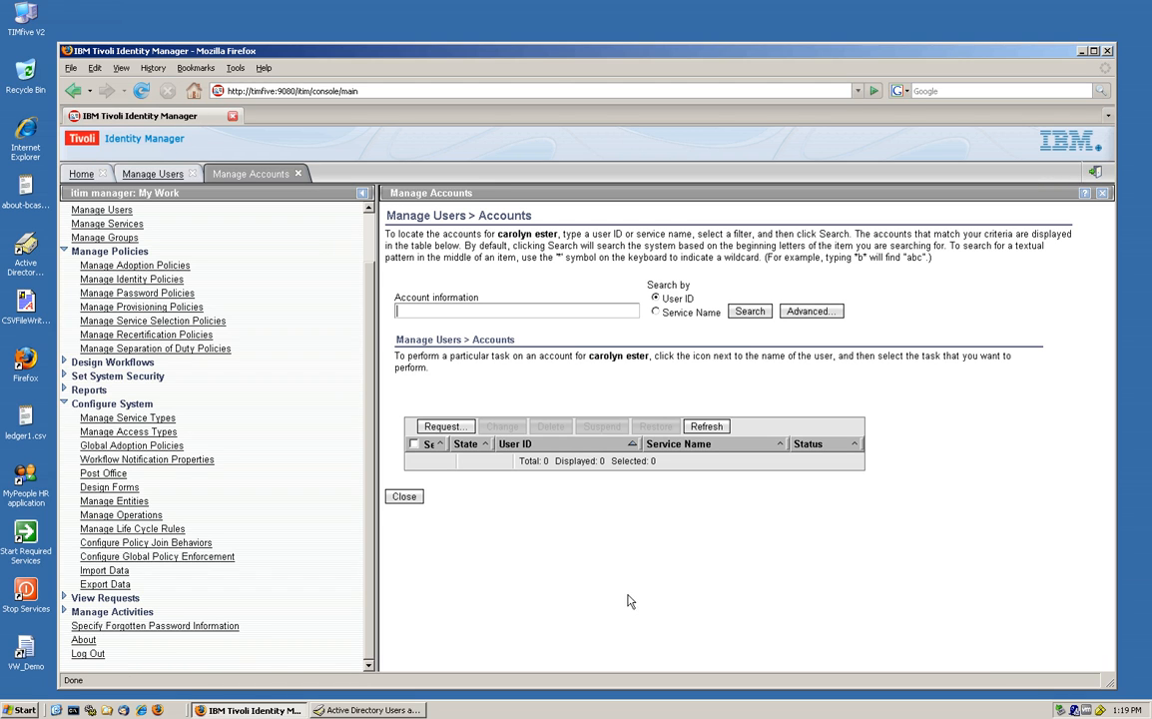
left_click(746, 313)
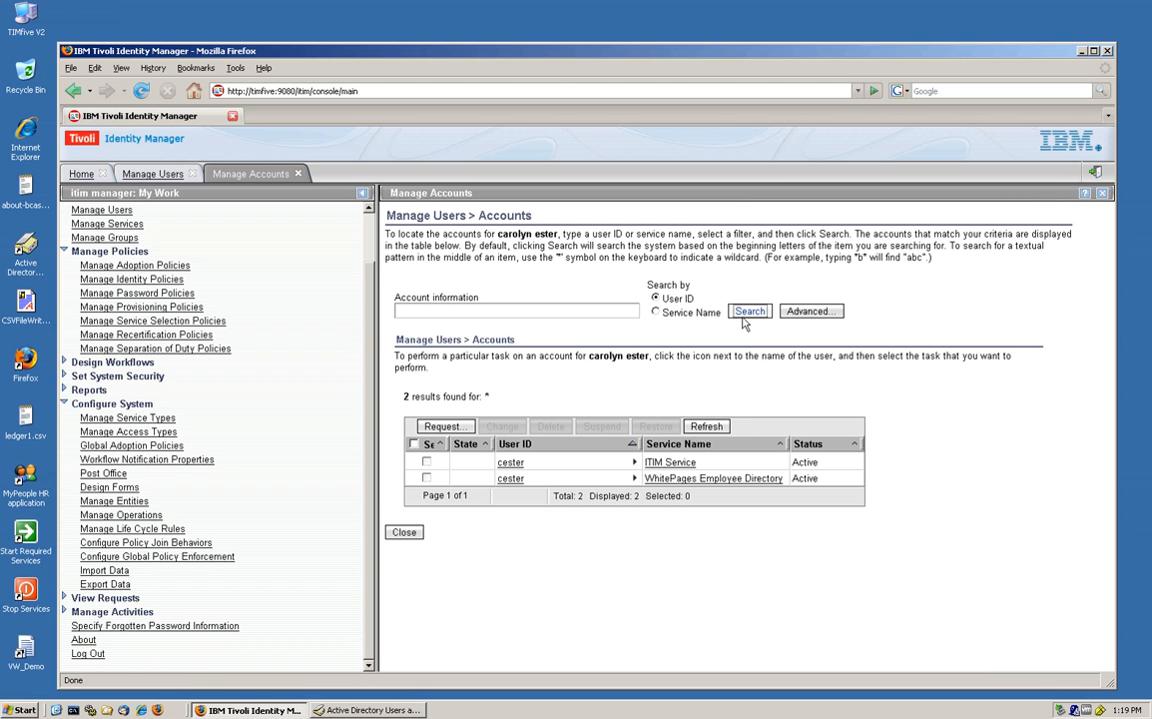
left_click(299, 175)
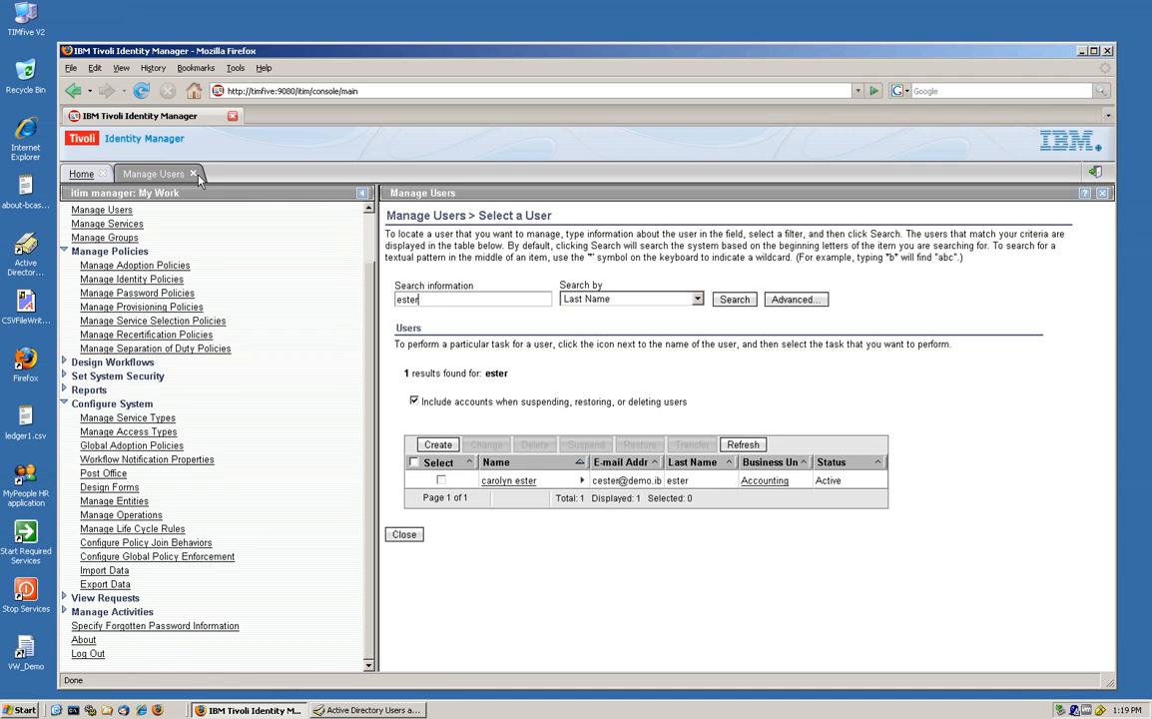
left_click(196, 175)
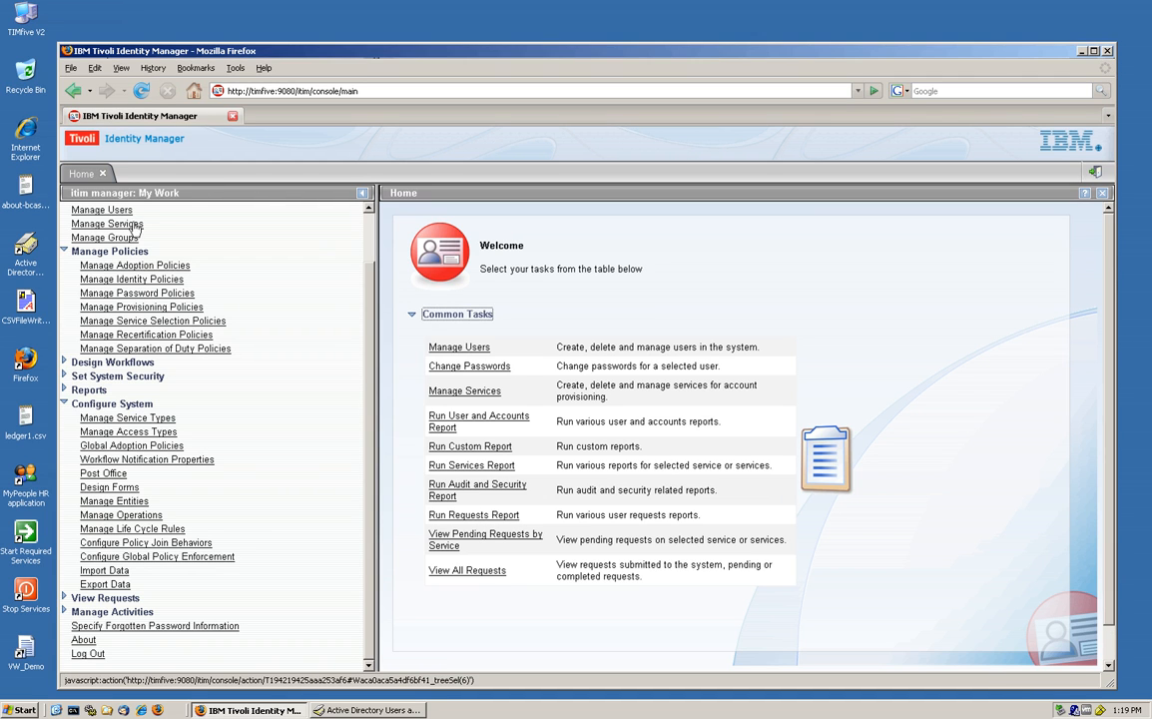
Step: Find the OFN Active Directory service in Manage Services and choose Reconcile Now
left_click(134, 225)
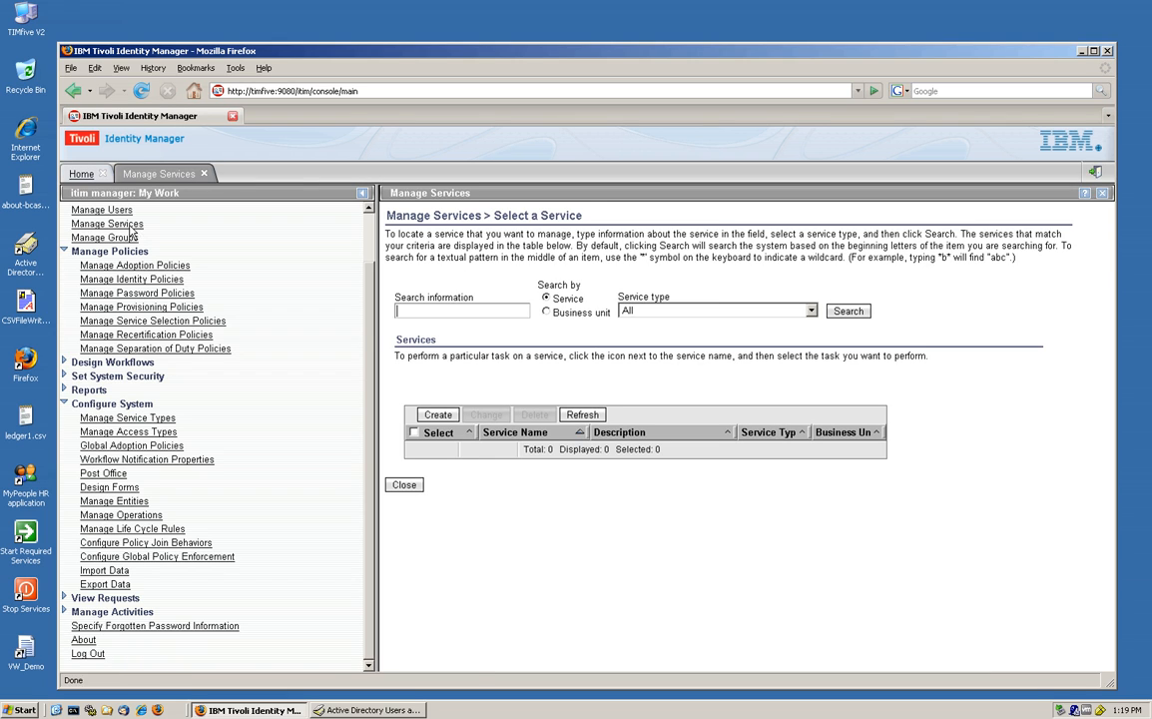
left_click(847, 311)
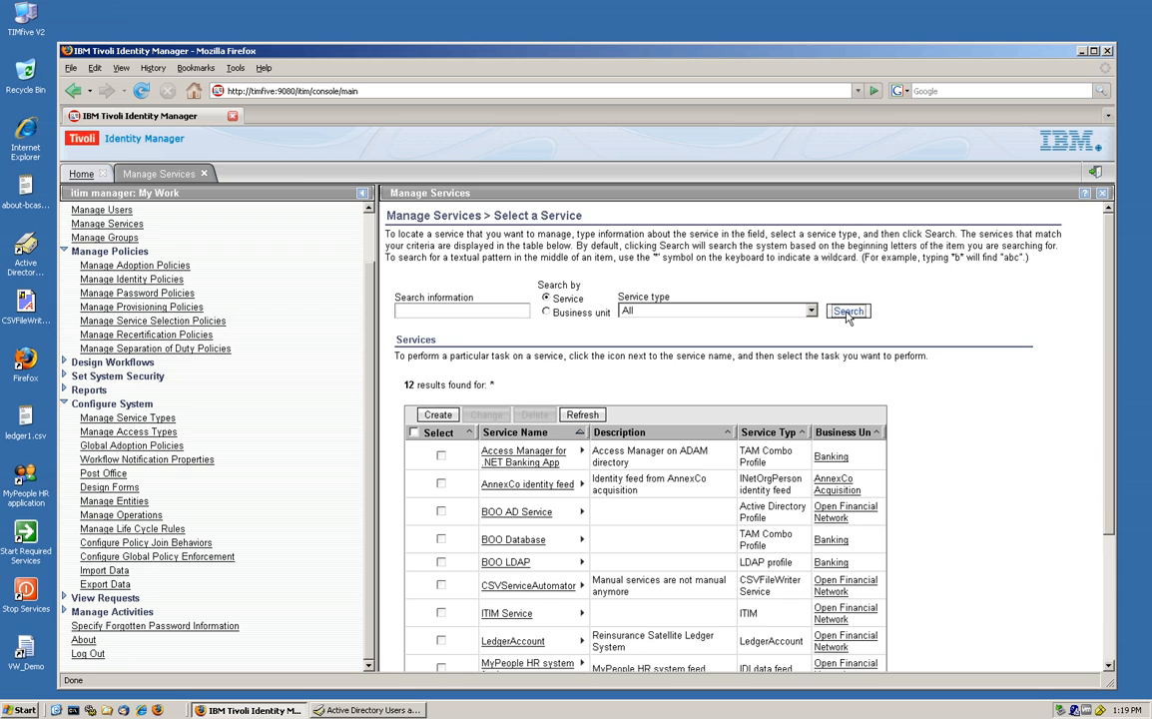
scroll(847, 318, "down", 1)
scroll(582, 399, "down", 3)
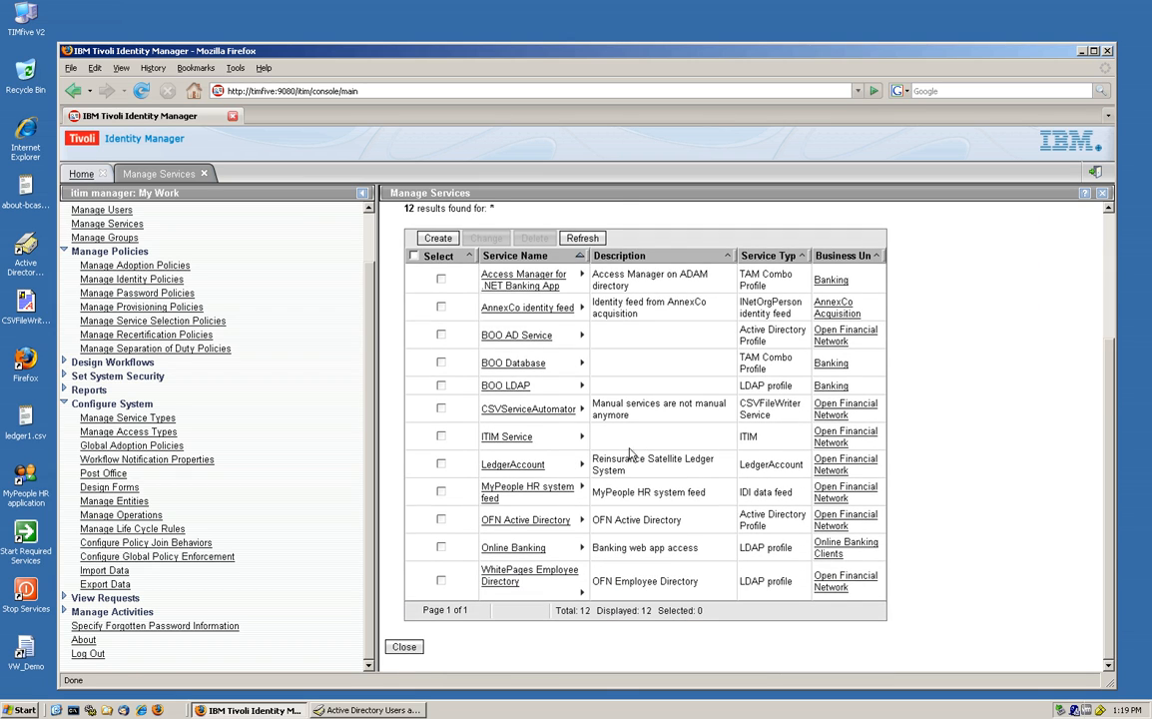
left_click(582, 520)
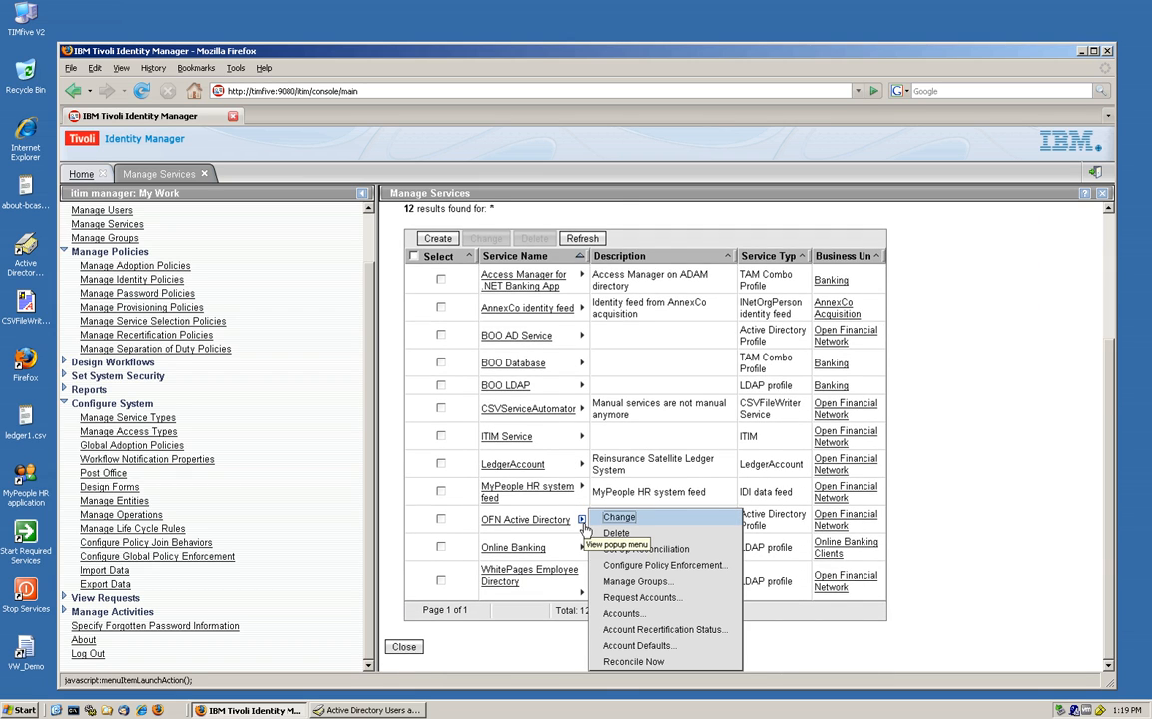
left_click(655, 661)
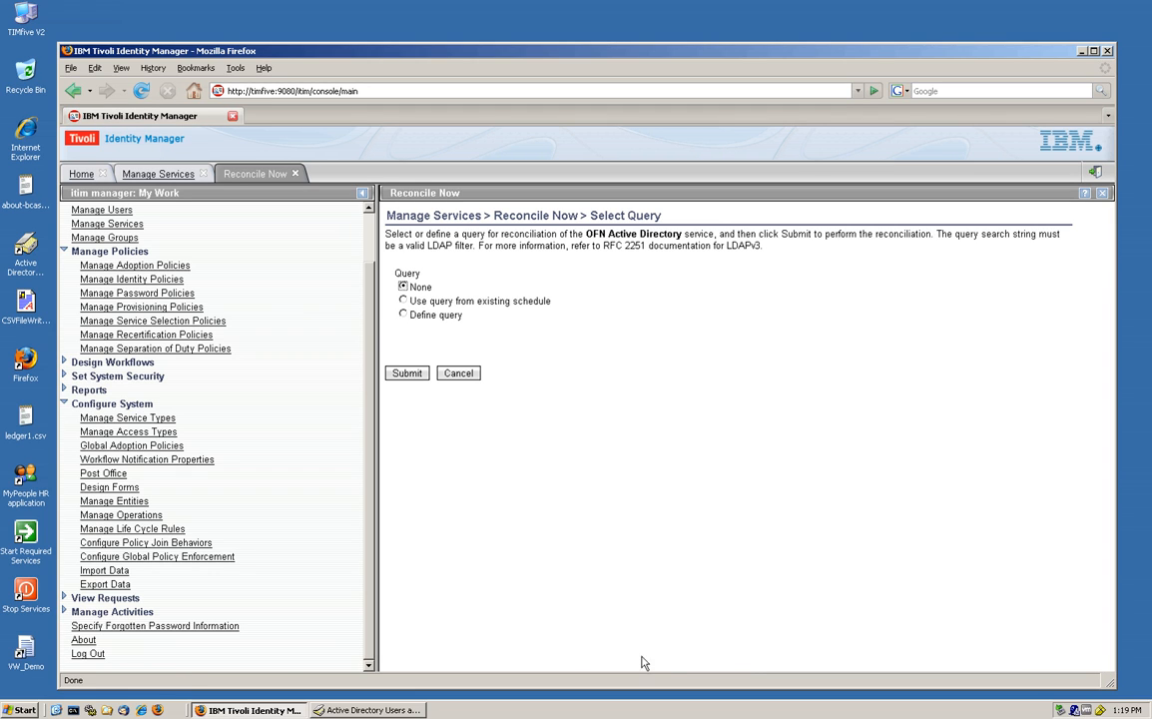
Step: Submit the OFN Active Directory reconciliation with no query and refresh until it shows Success
left_click(408, 374)
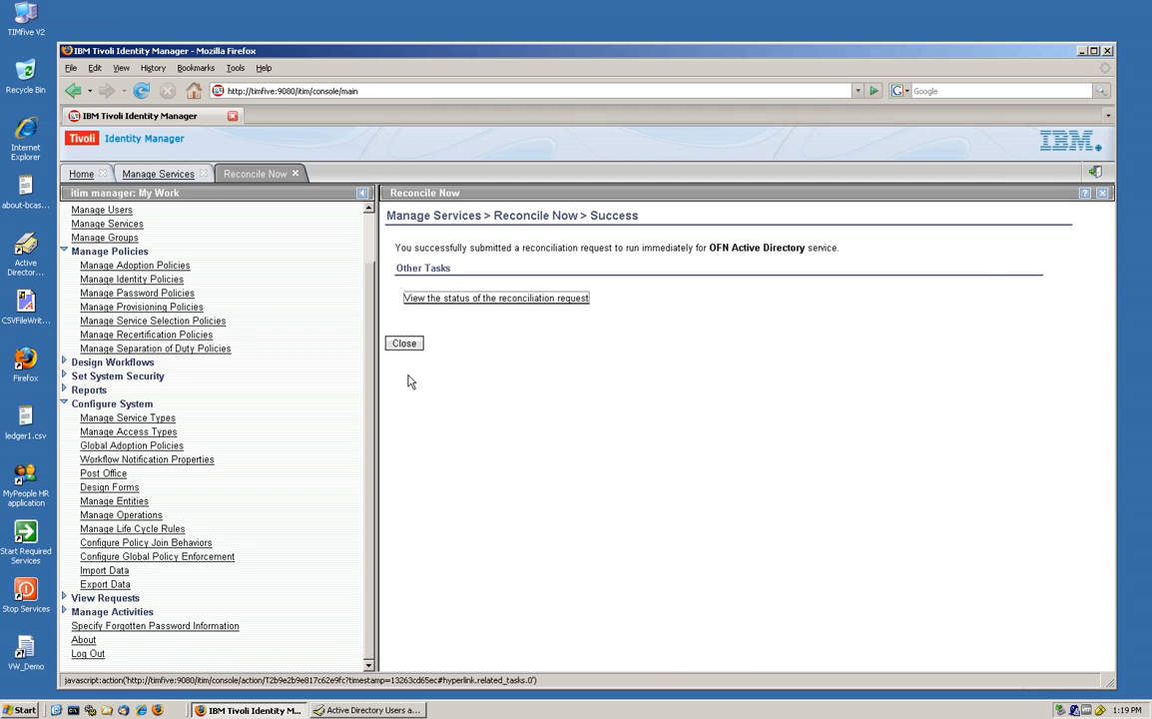
left_click(458, 298)
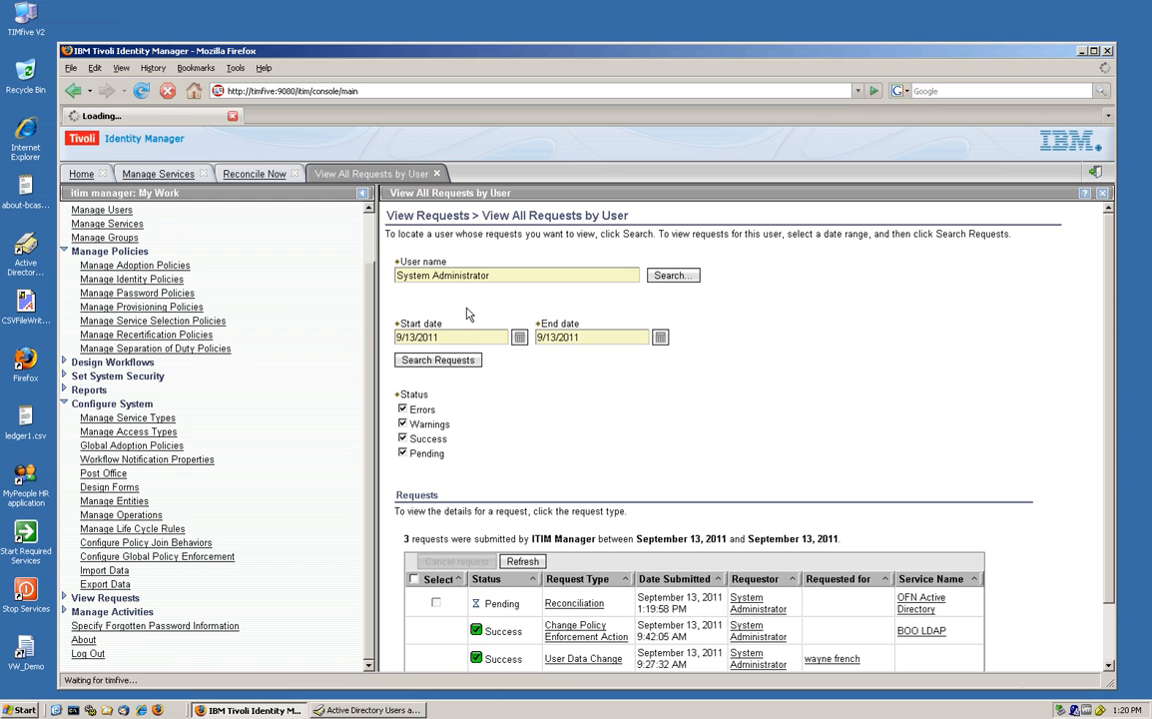
left_click(523, 562)
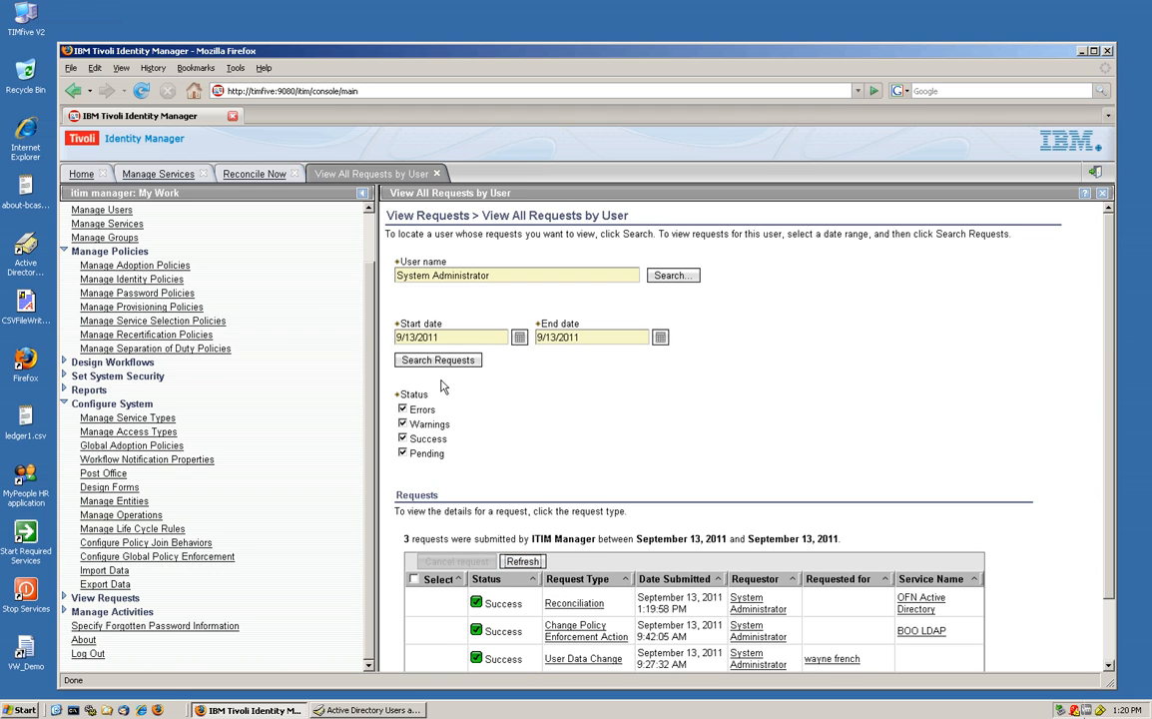
left_click(436, 174)
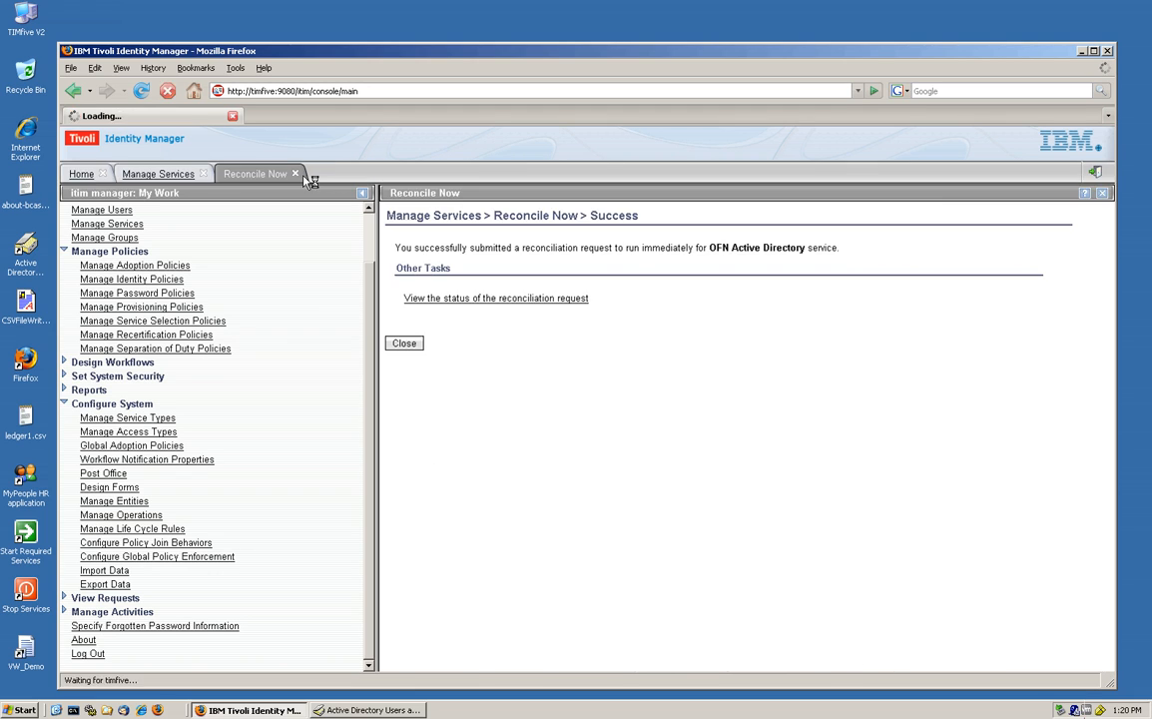
Step: Close the reconcile and services pages and confirm the user now has an OFN Active Directory account
left_click(296, 174)
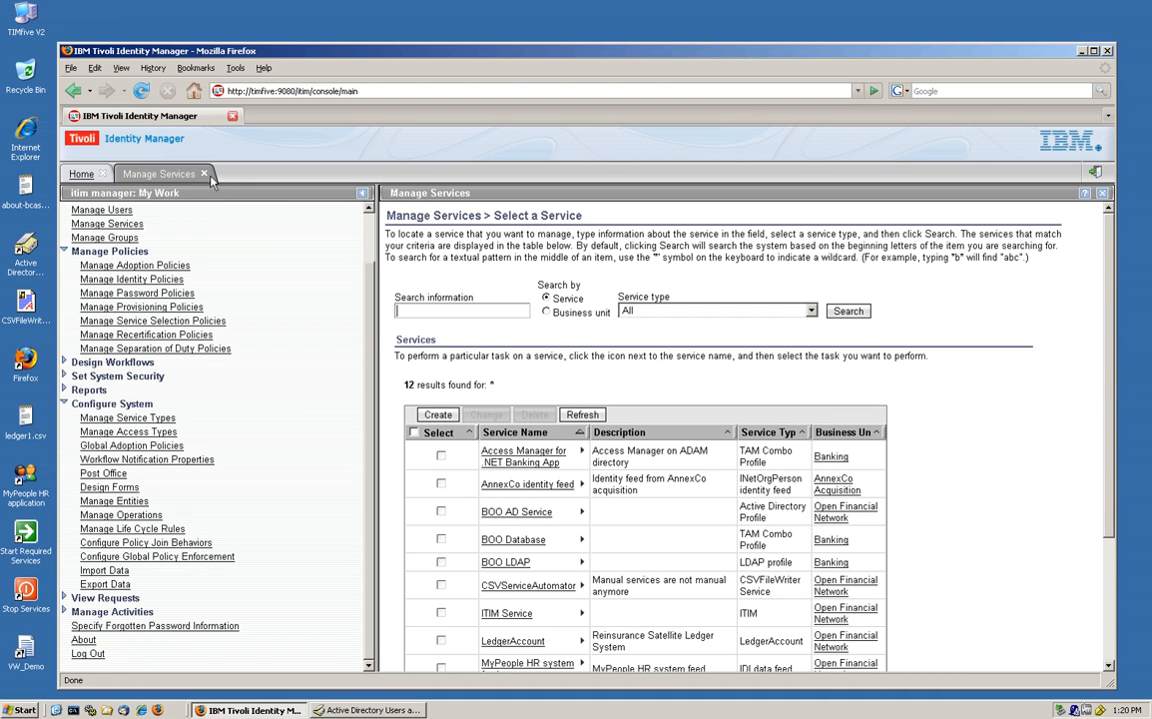
left_click(205, 174)
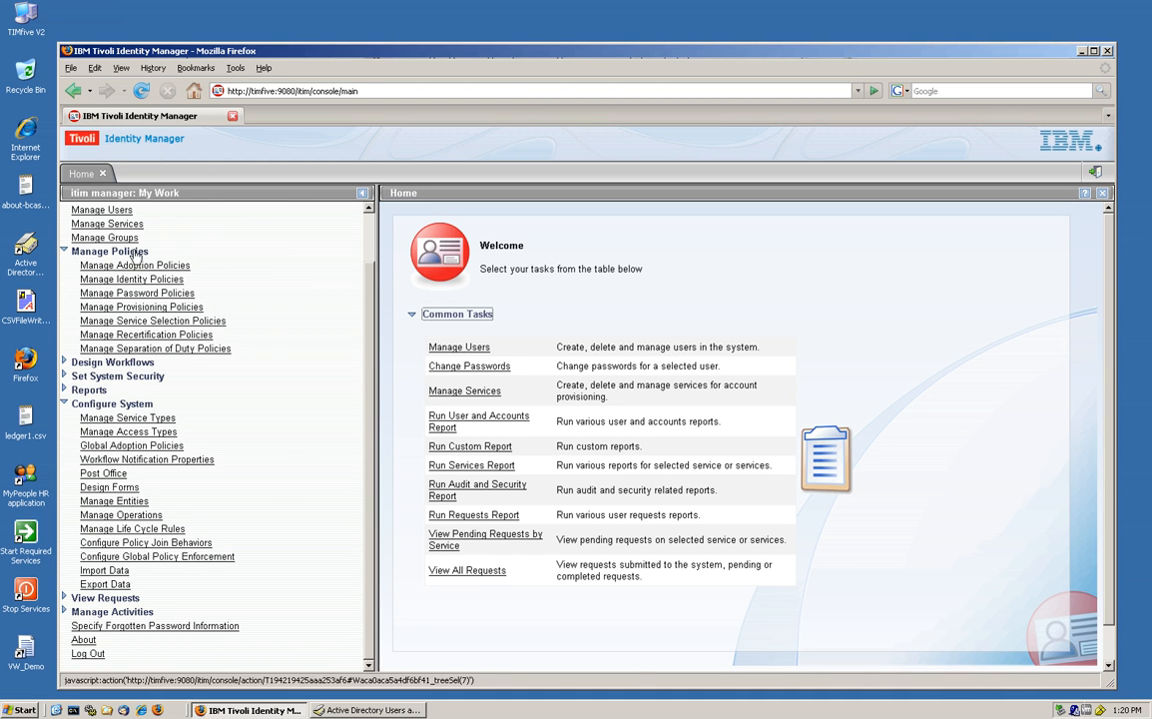
left_click(110, 209)
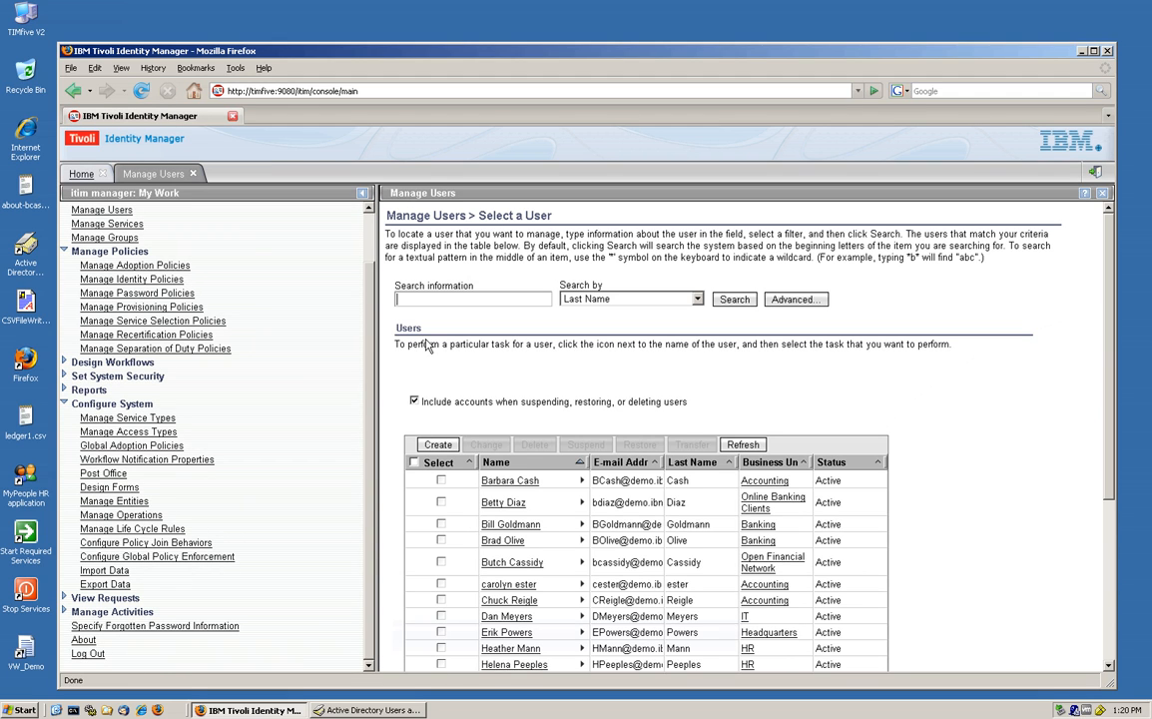
scroll(499, 541, "down", 1)
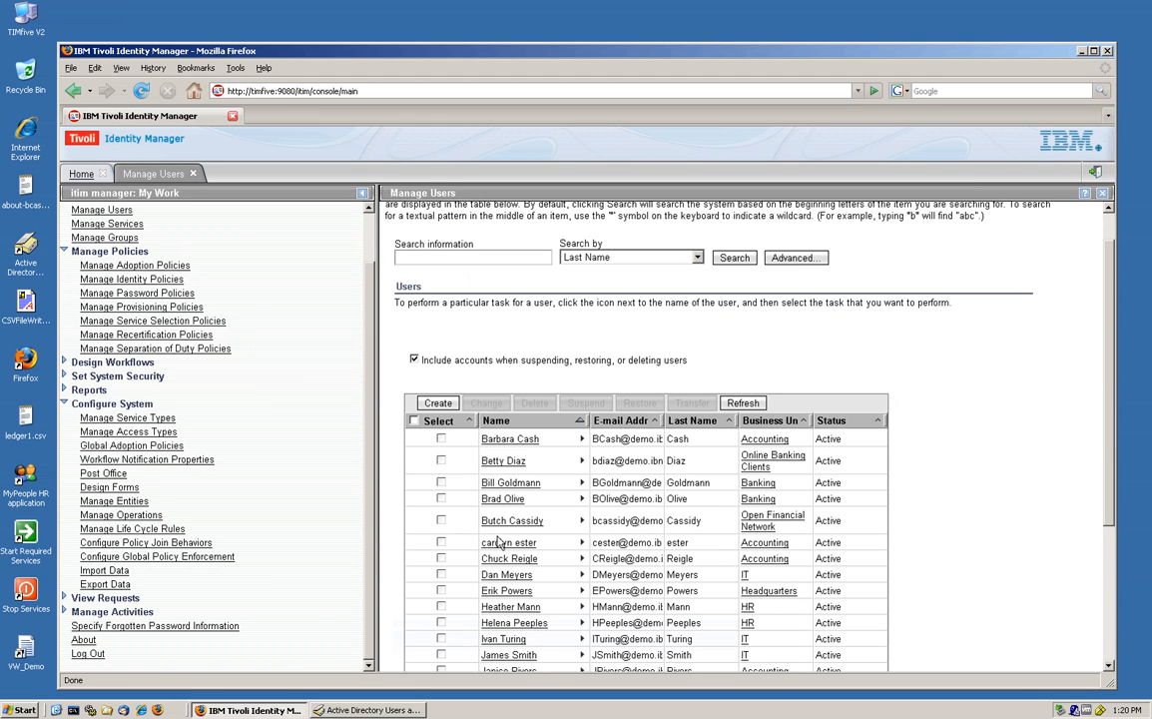
left_click(581, 542)
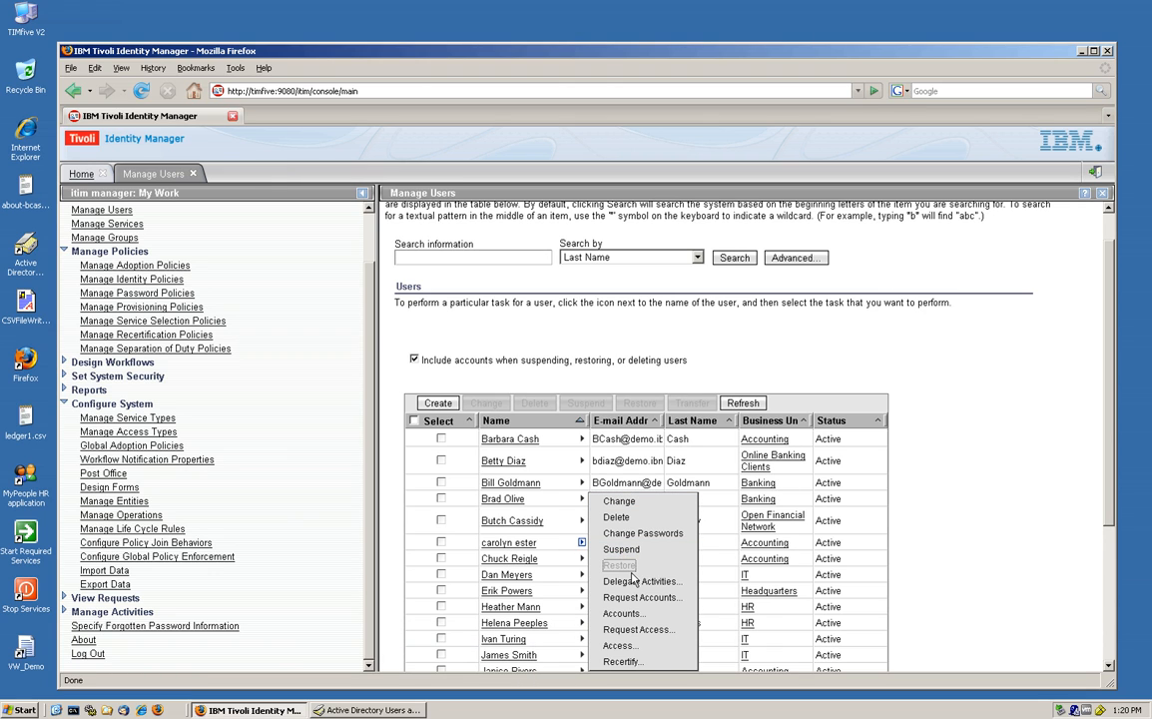
left_click(625, 613)
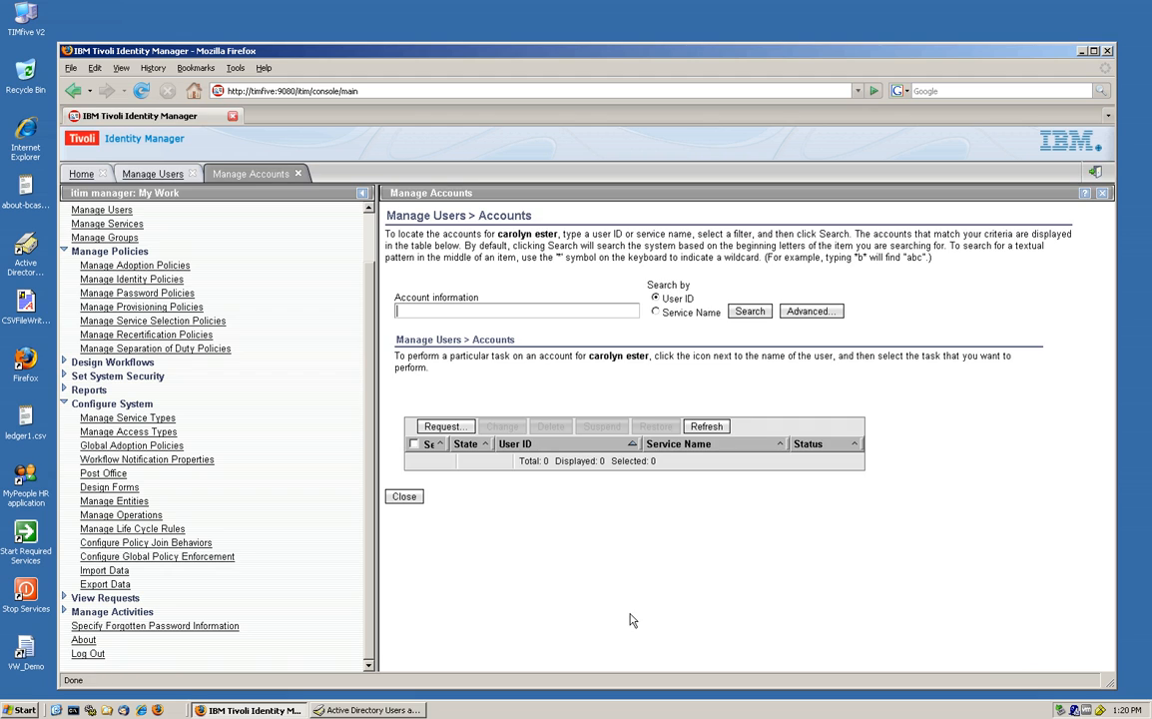
left_click(749, 311)
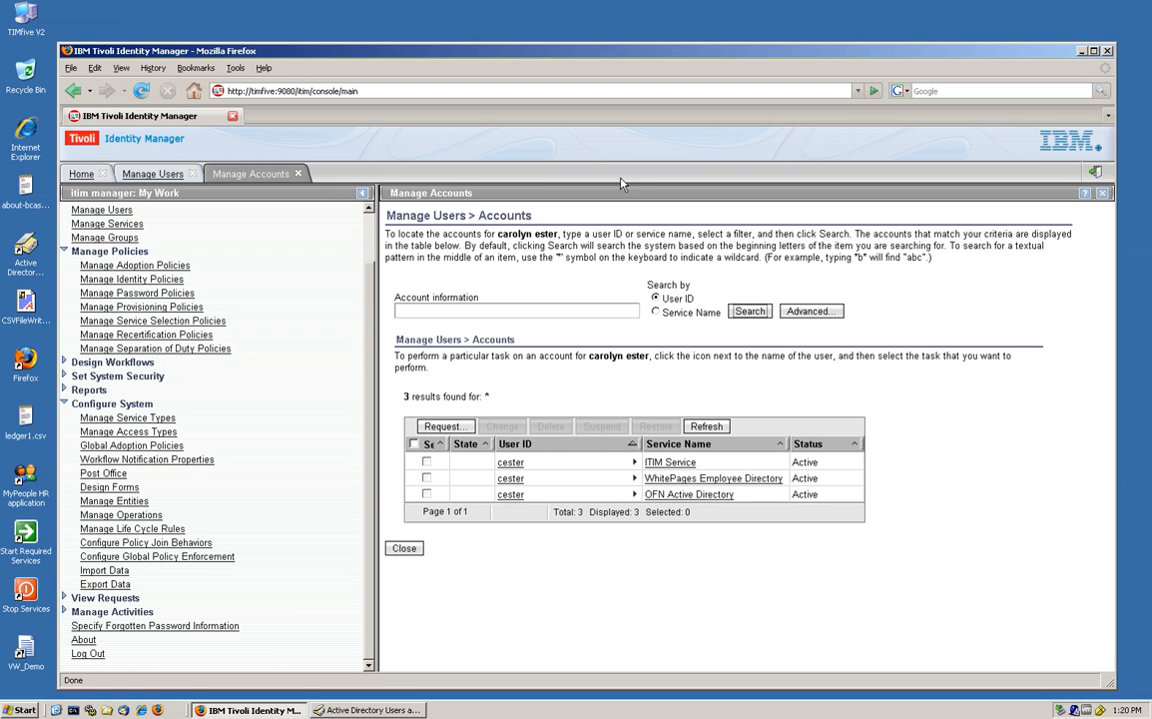
left_click(18, 244)
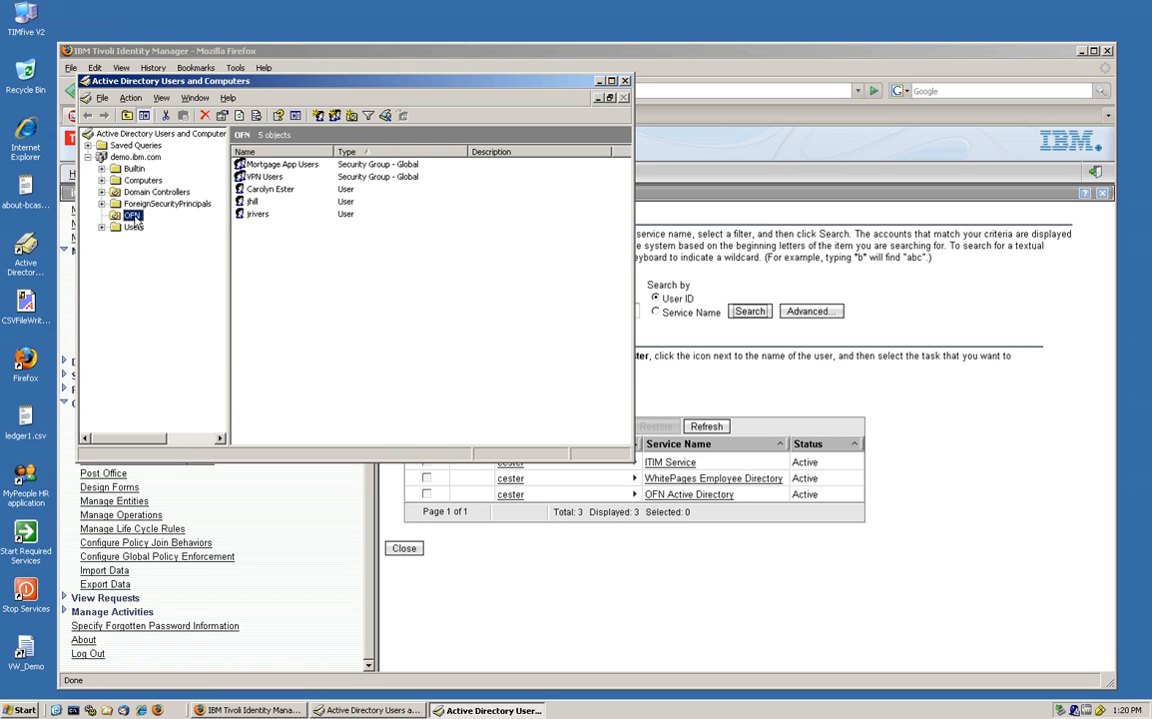
Step: Start a new user in the OFN unit and enter its name and logon name
right_click(133, 218)
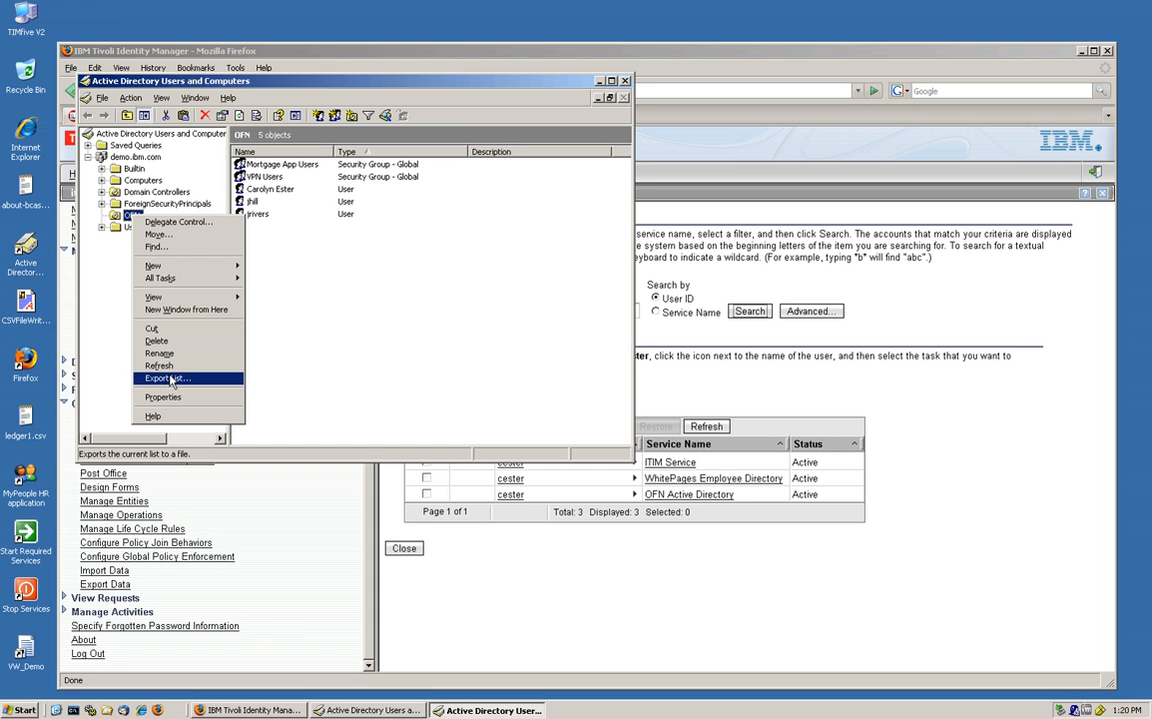
mouse_move(164, 265)
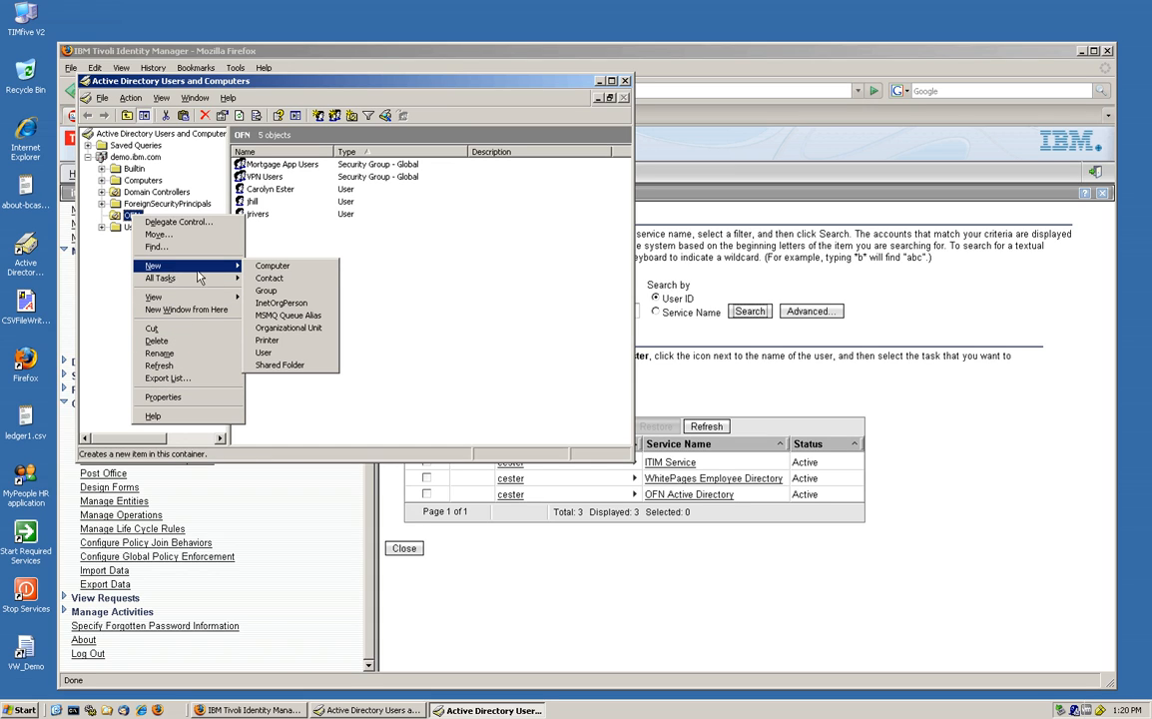
left_click(265, 353)
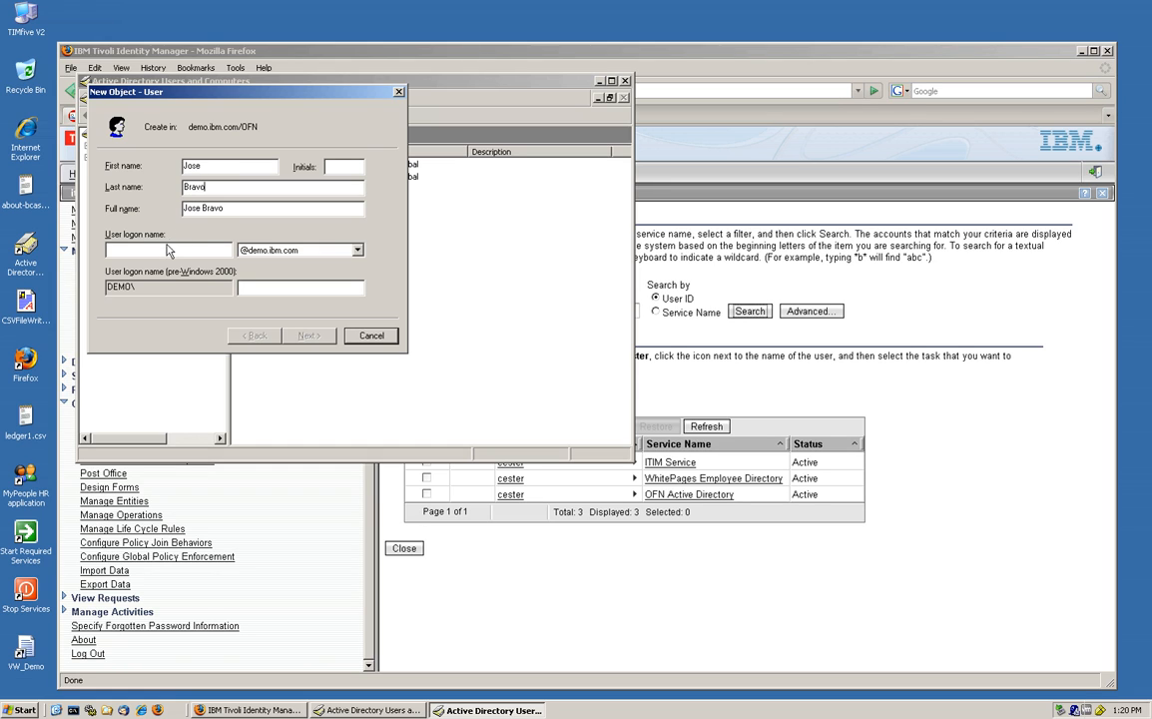
type("jbravo")
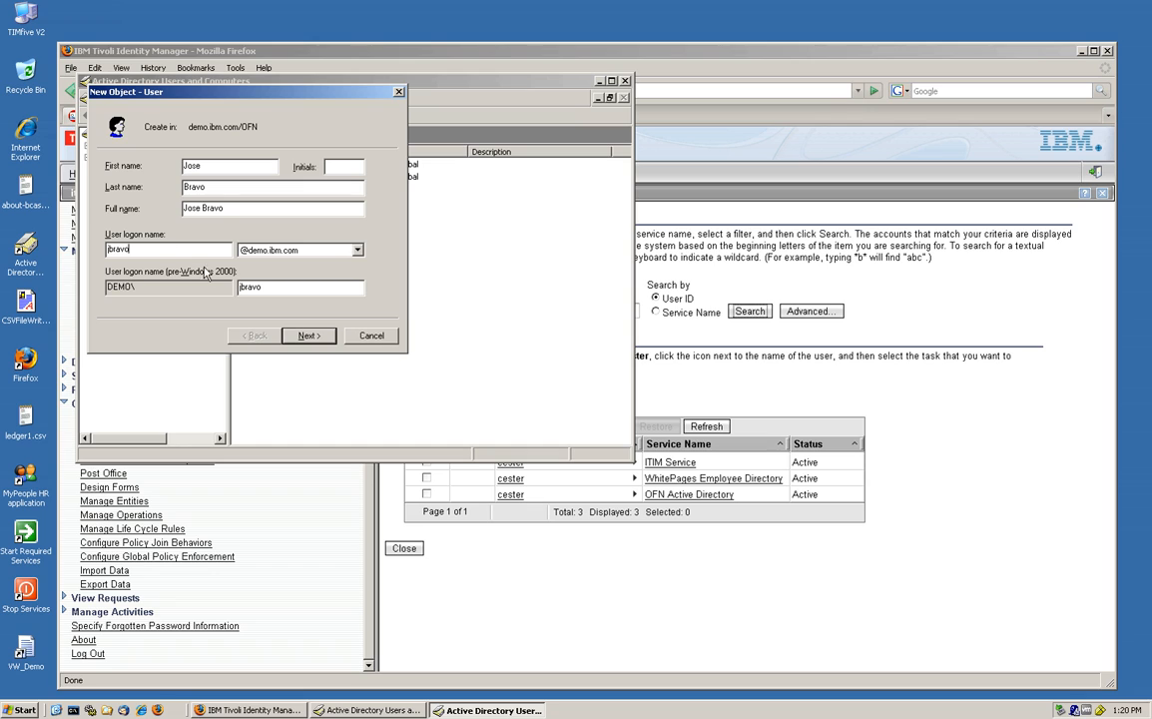
left_click(298, 336)
Step: Turn off must-change-password, set the password to never expire, and create the user
left_click(314, 341)
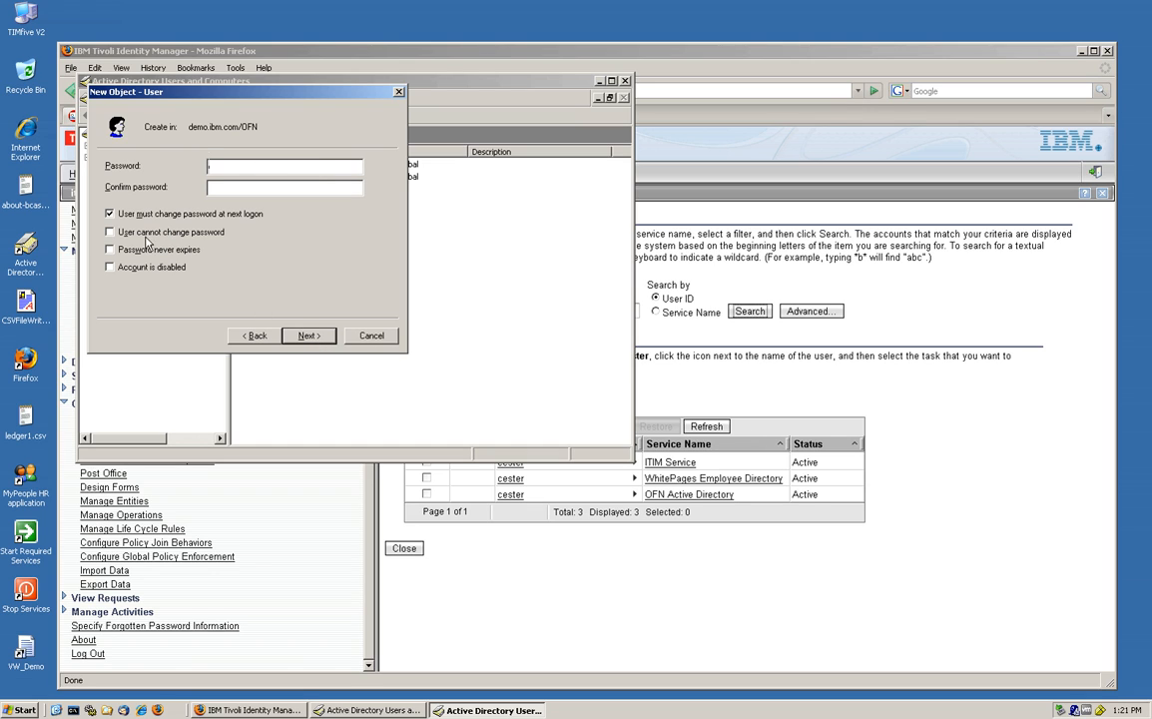
left_click(110, 213)
left_click(110, 250)
left_click(235, 166)
key("Return")
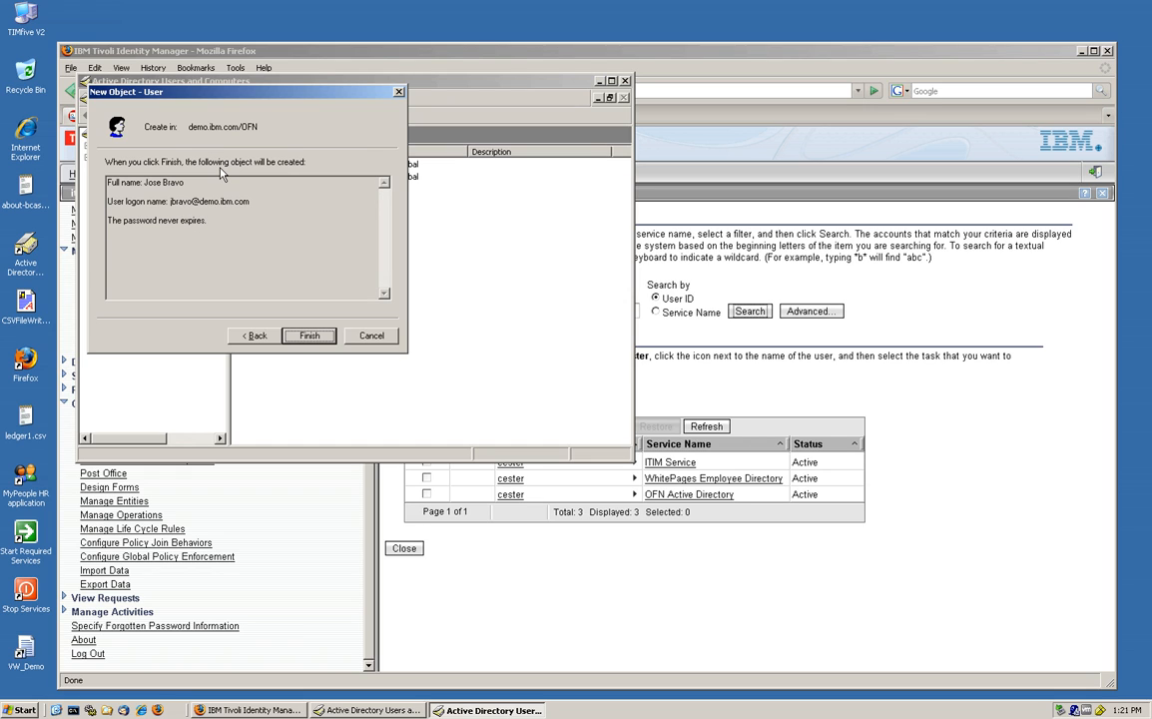
left_click(310, 337)
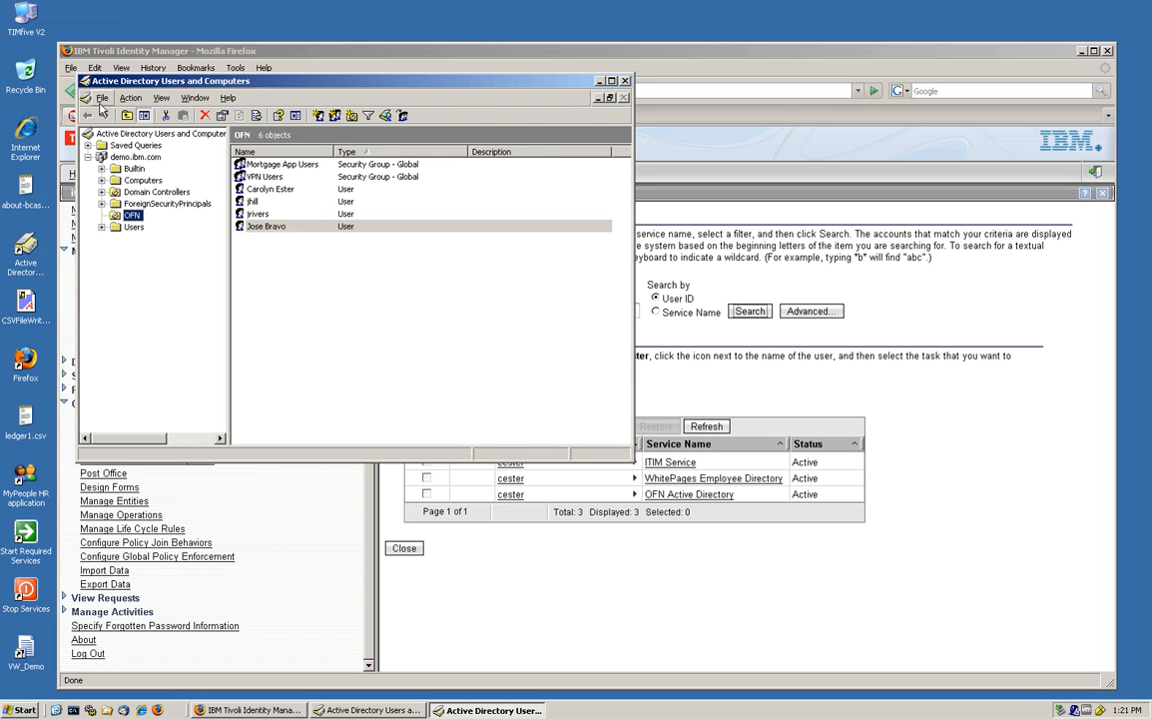
Step: Close the Active Directory console and the Manage Accounts and Manage Users pages
left_click(624, 80)
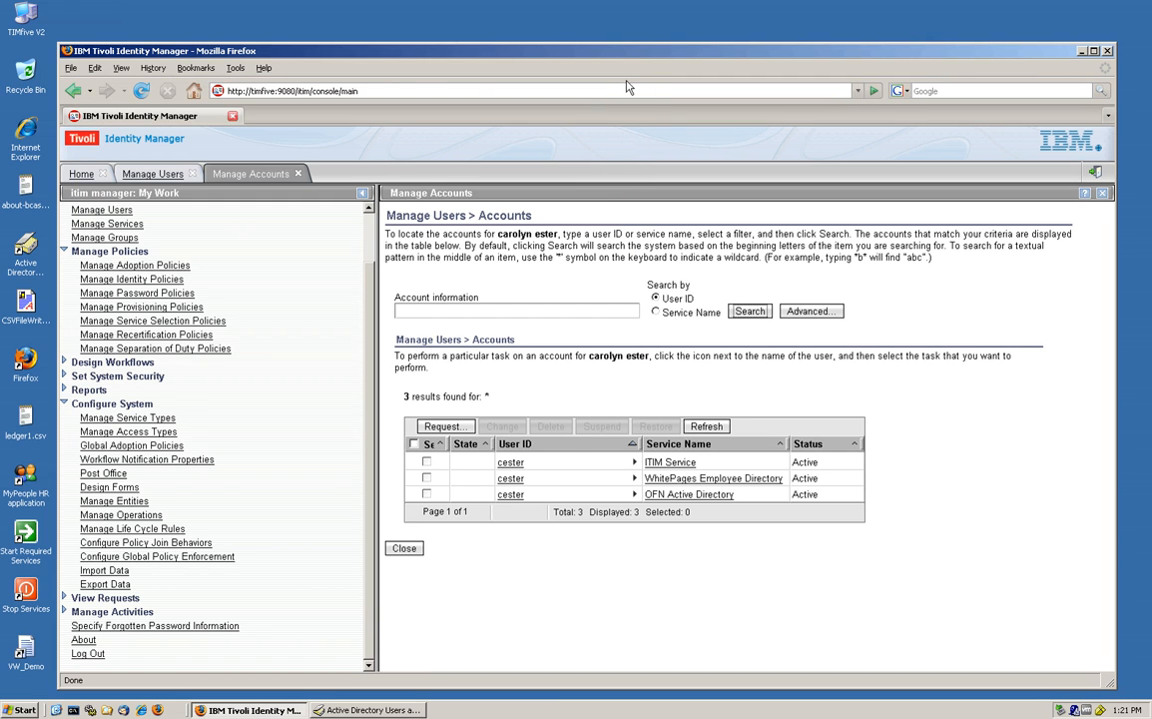
left_click(295, 170)
left_click(296, 174)
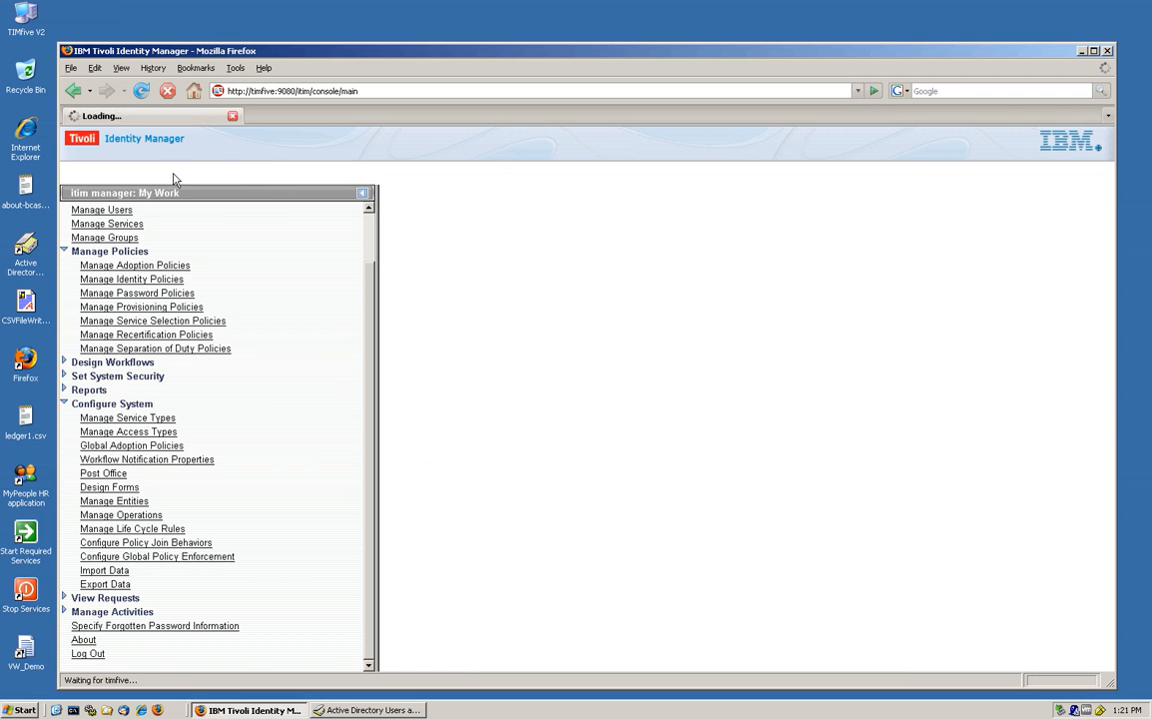
left_click(192, 175)
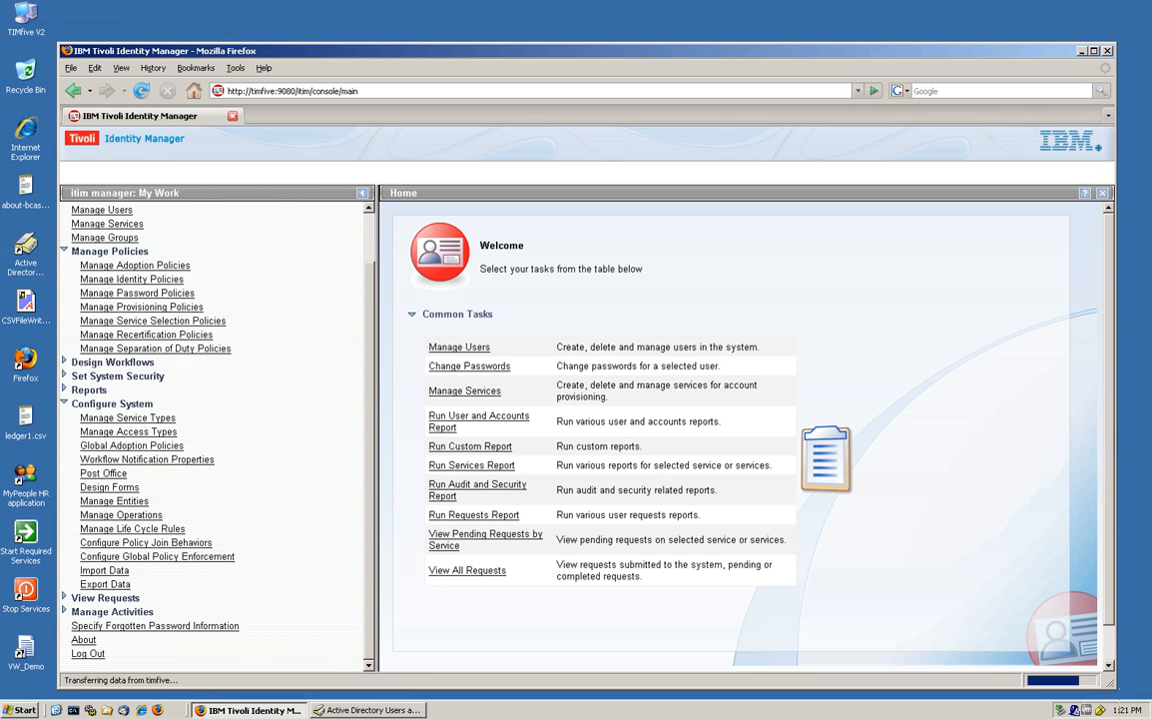
Step: Submit a Reconcile Now for the OFN Active Directory service with no query
left_click(140, 227)
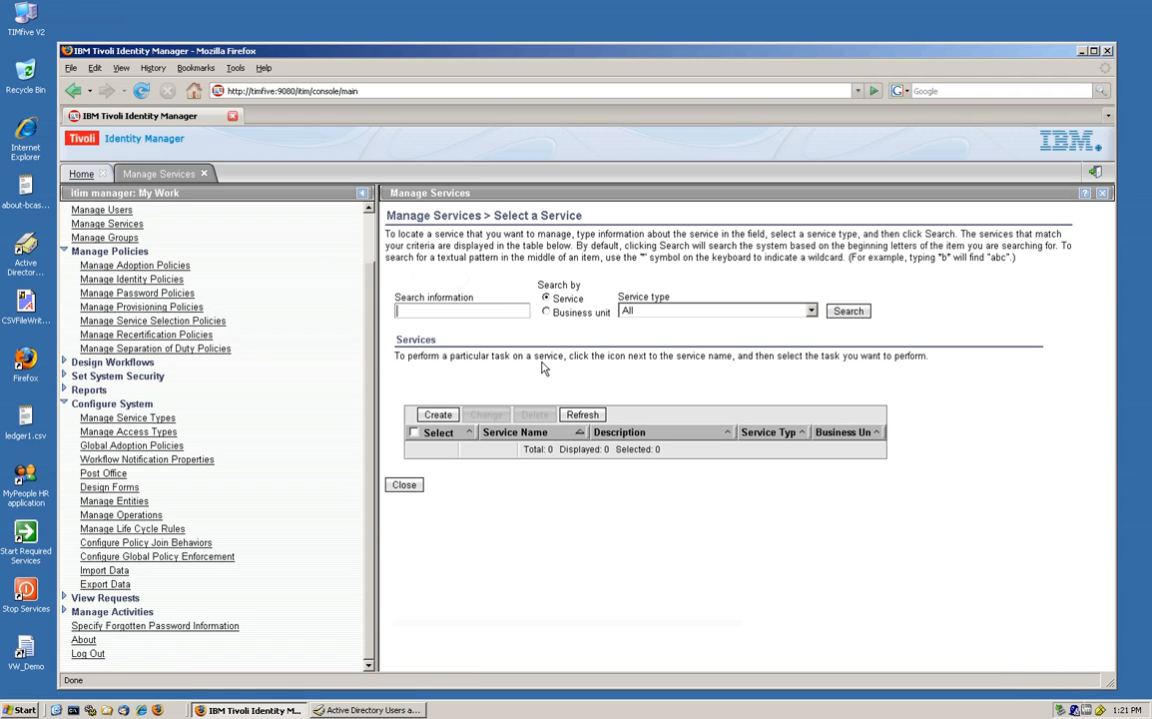
left_click(864, 312)
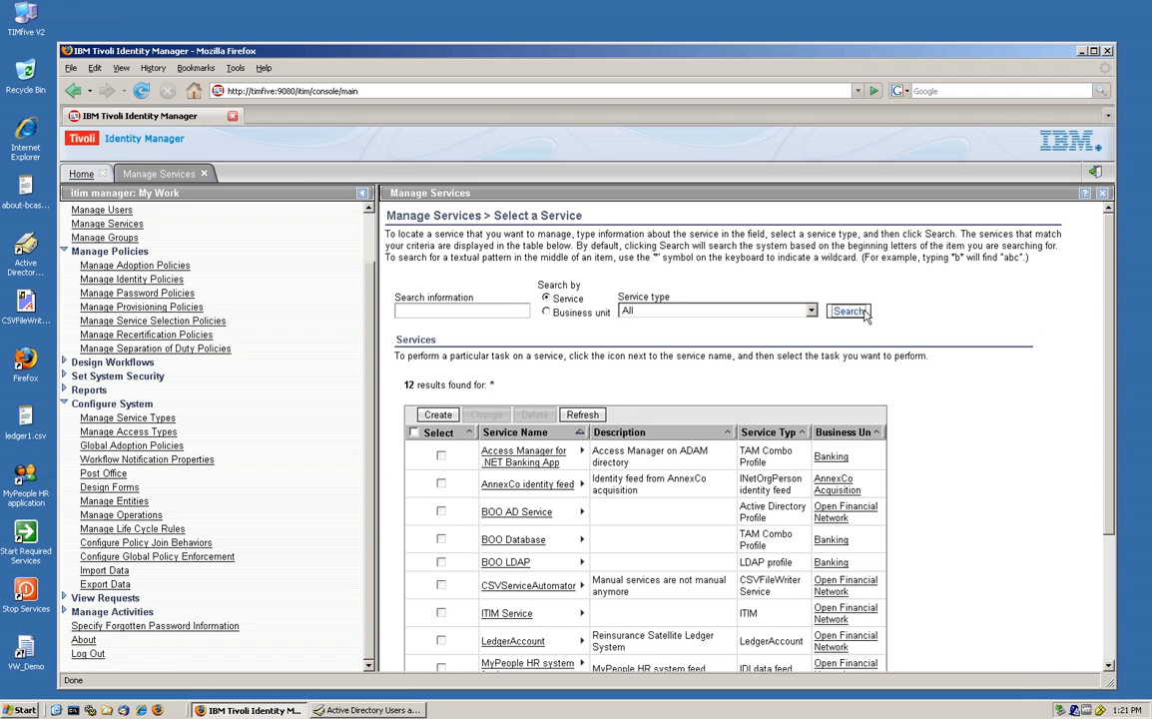
scroll(671, 502, "down", 1)
scroll(671, 502, "down", 3)
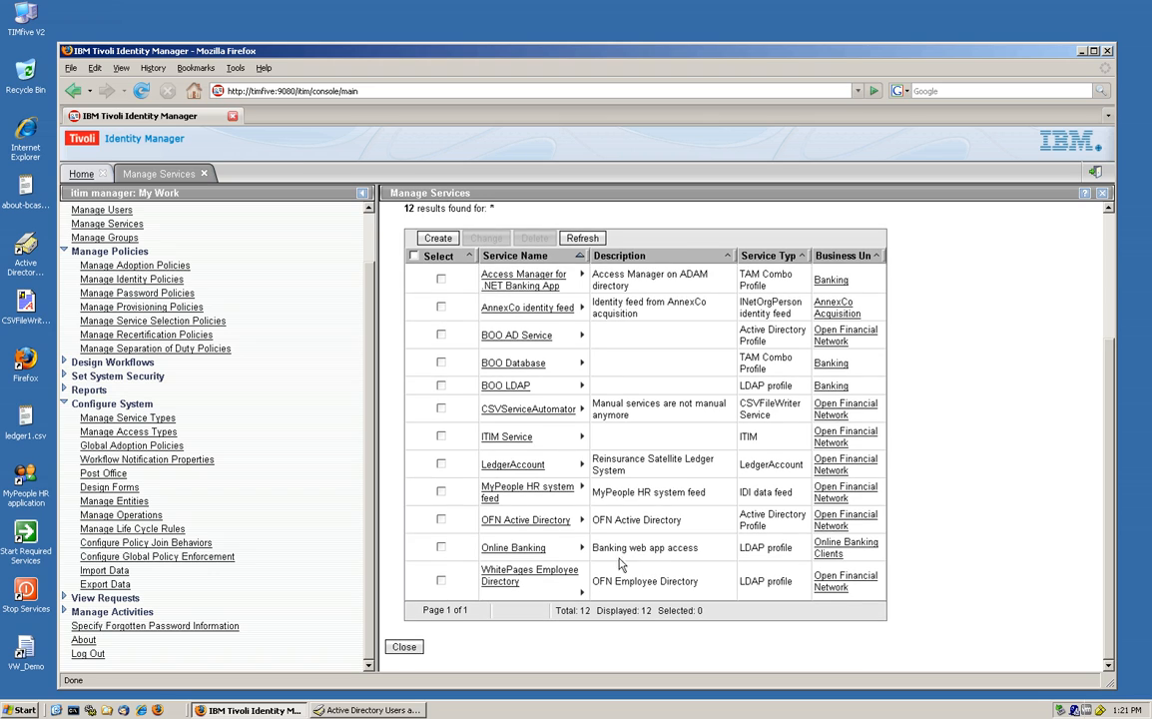
left_click(581, 520)
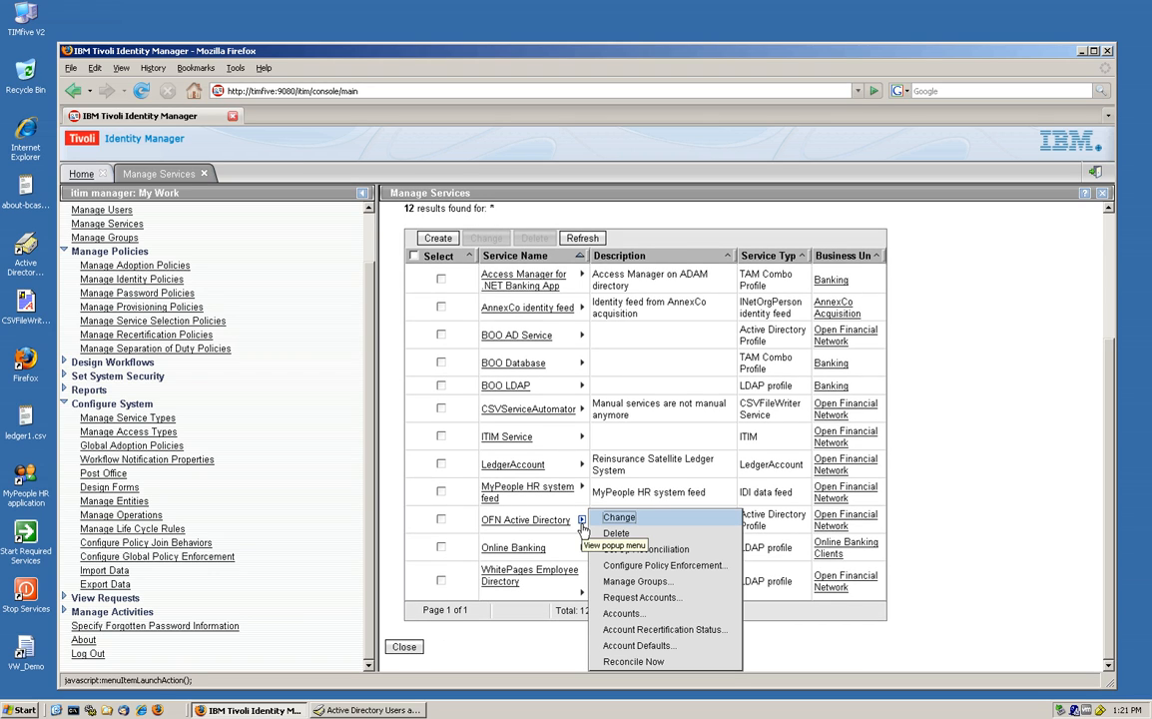
left_click(629, 646)
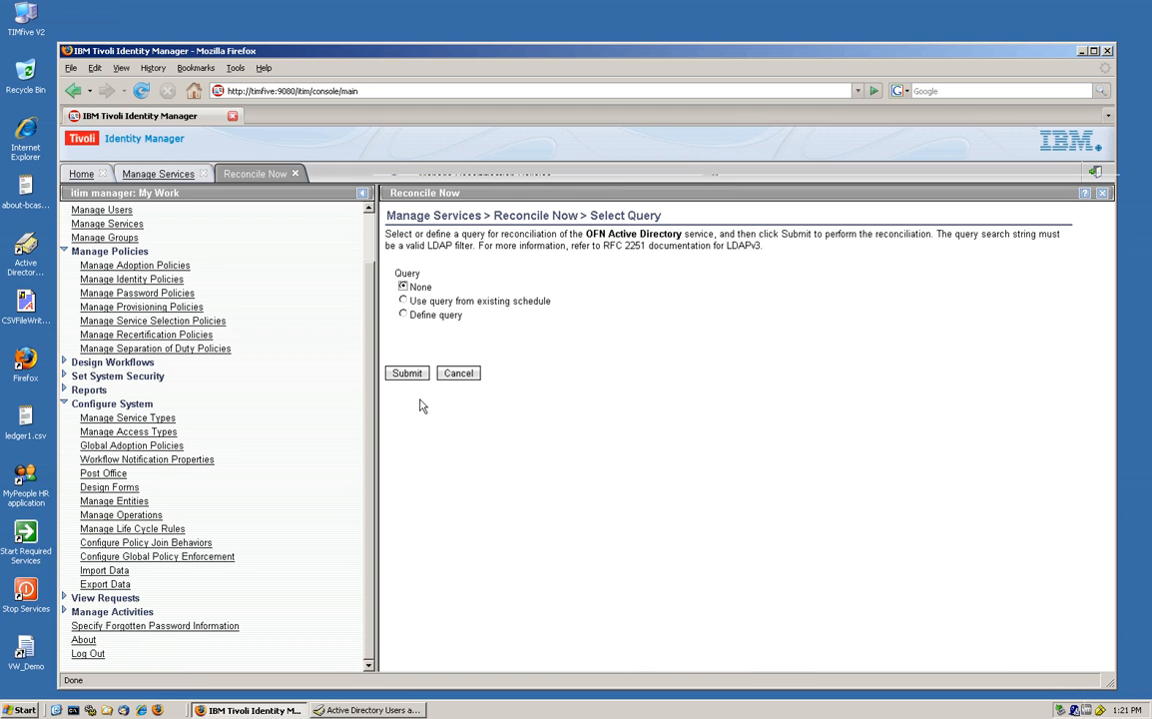
left_click(411, 376)
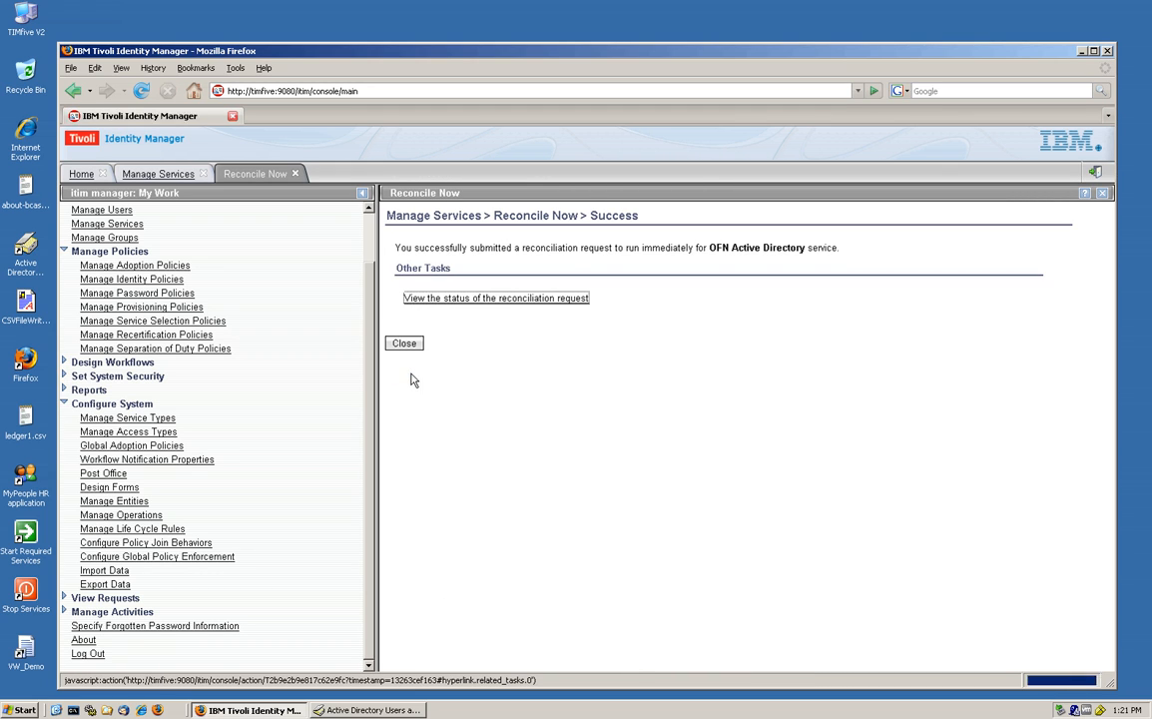
Step: Check the reconciliation request's Success status, then close the status, Reconcile Now and Manage Services pages
left_click(462, 301)
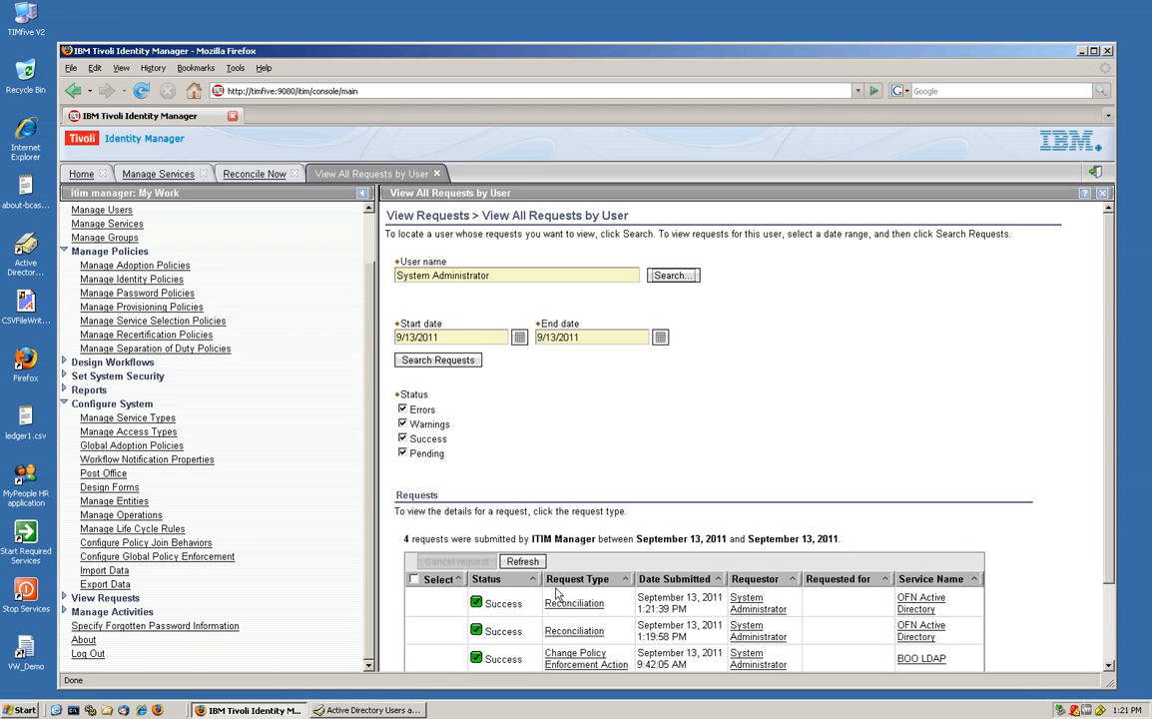
left_click(437, 175)
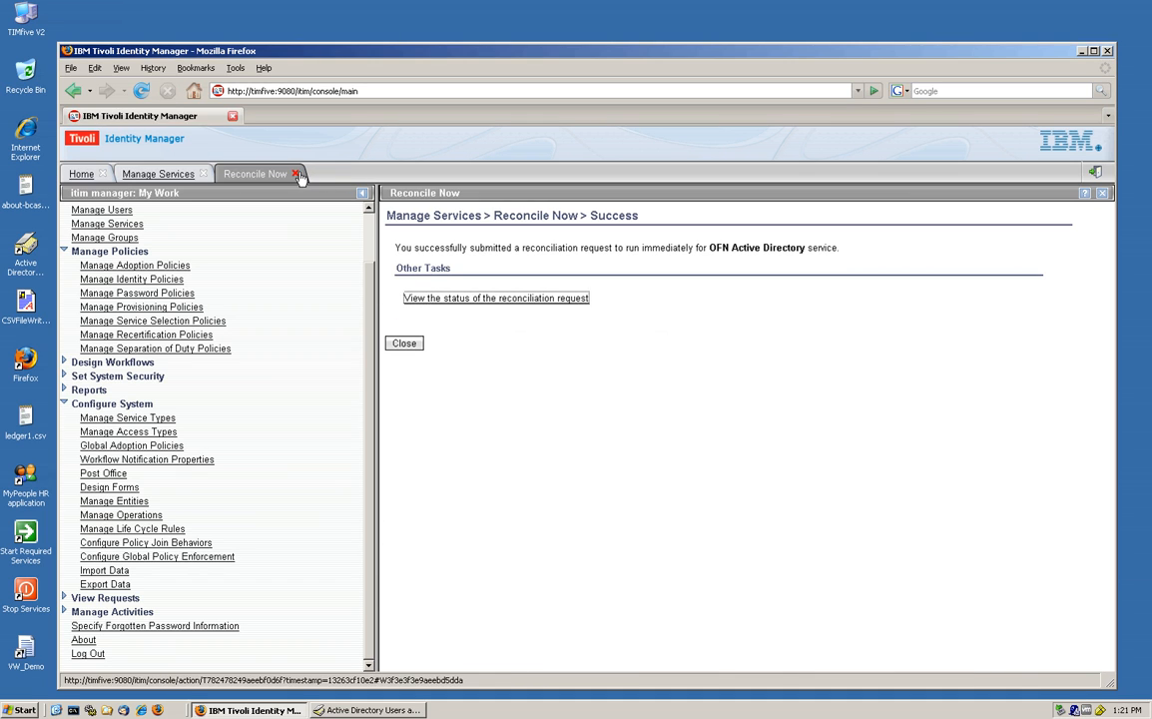
left_click(297, 174)
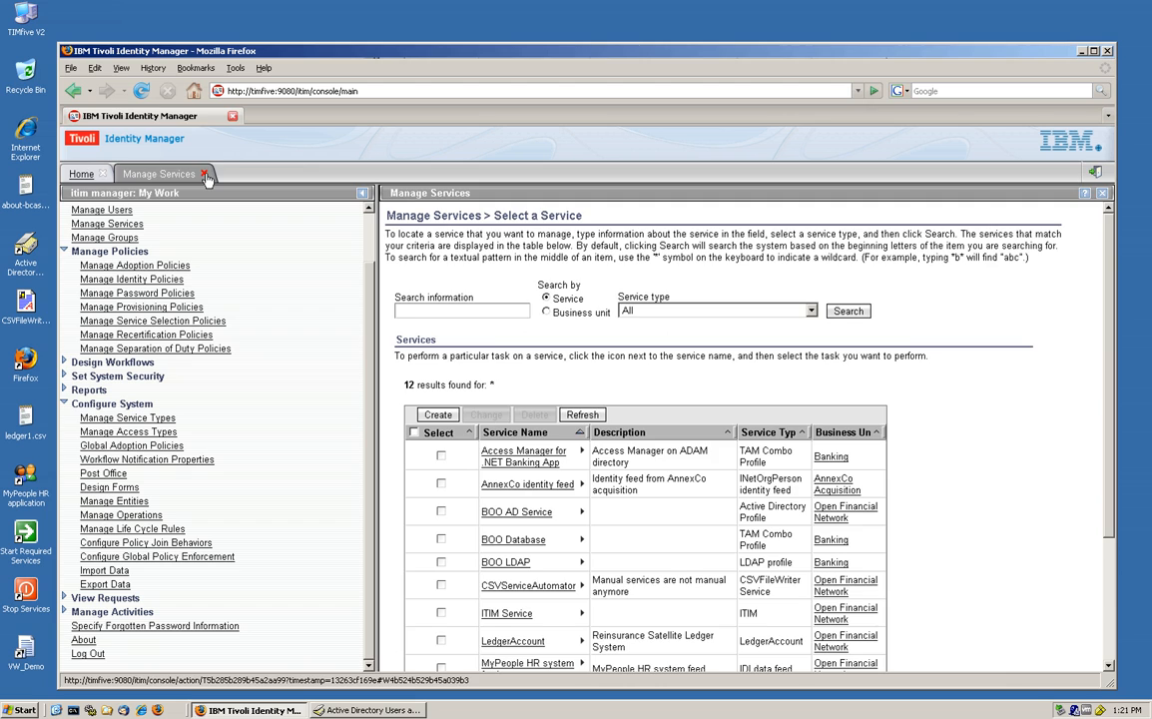
left_click(204, 174)
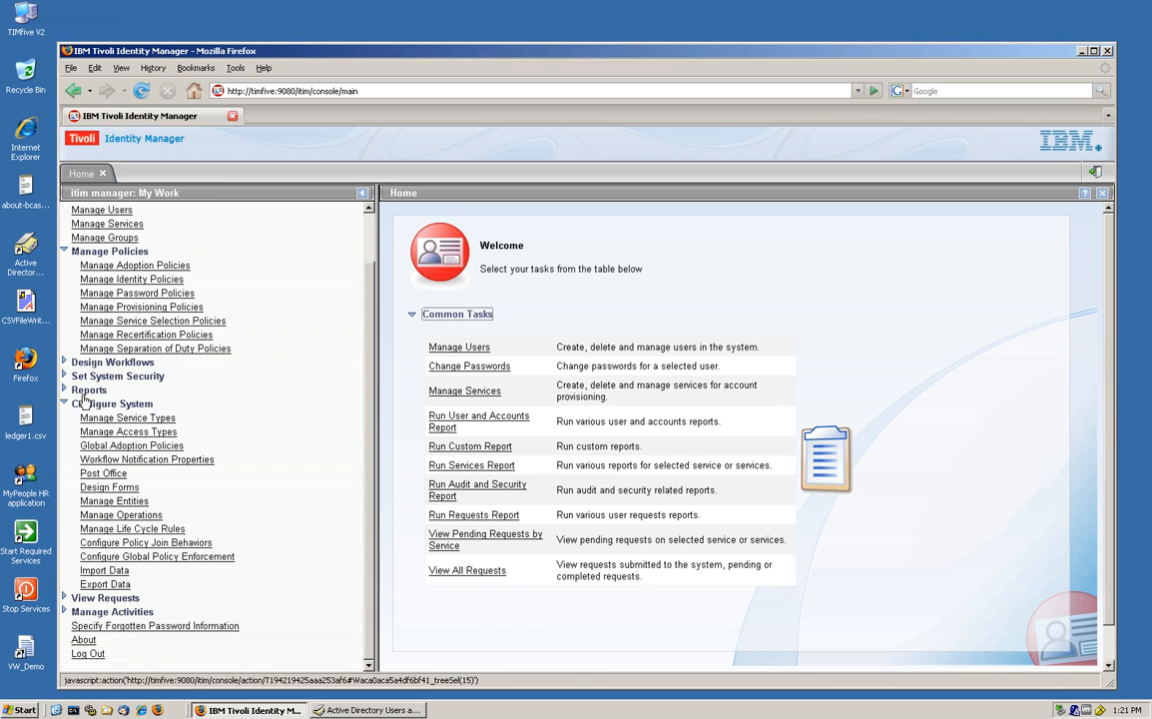
Step: Run a data synchronization now from Reports > Data Synchronization and close the result page
left_click(64, 389)
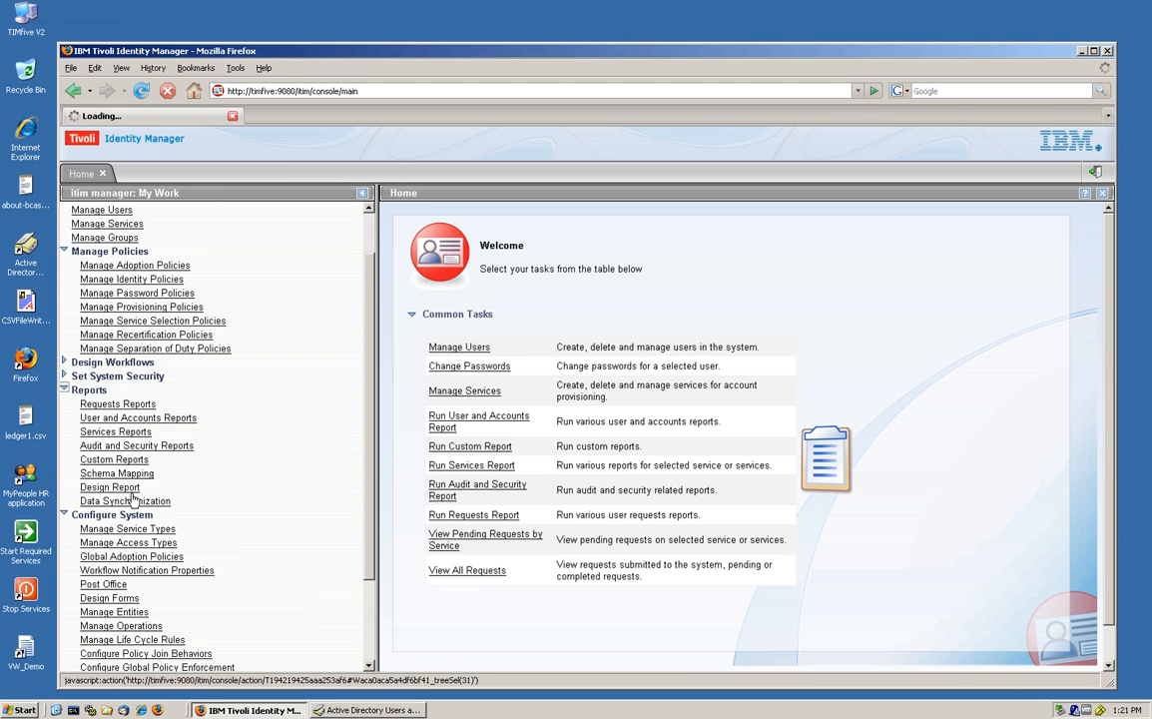
left_click(128, 500)
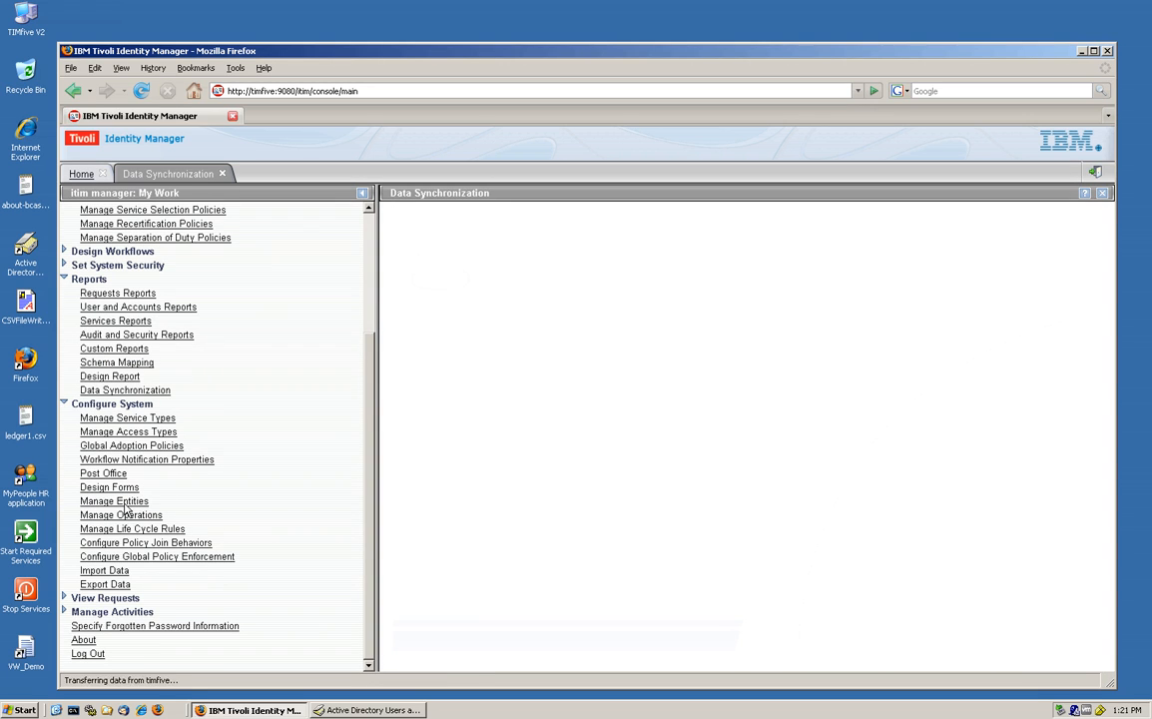
left_click(454, 331)
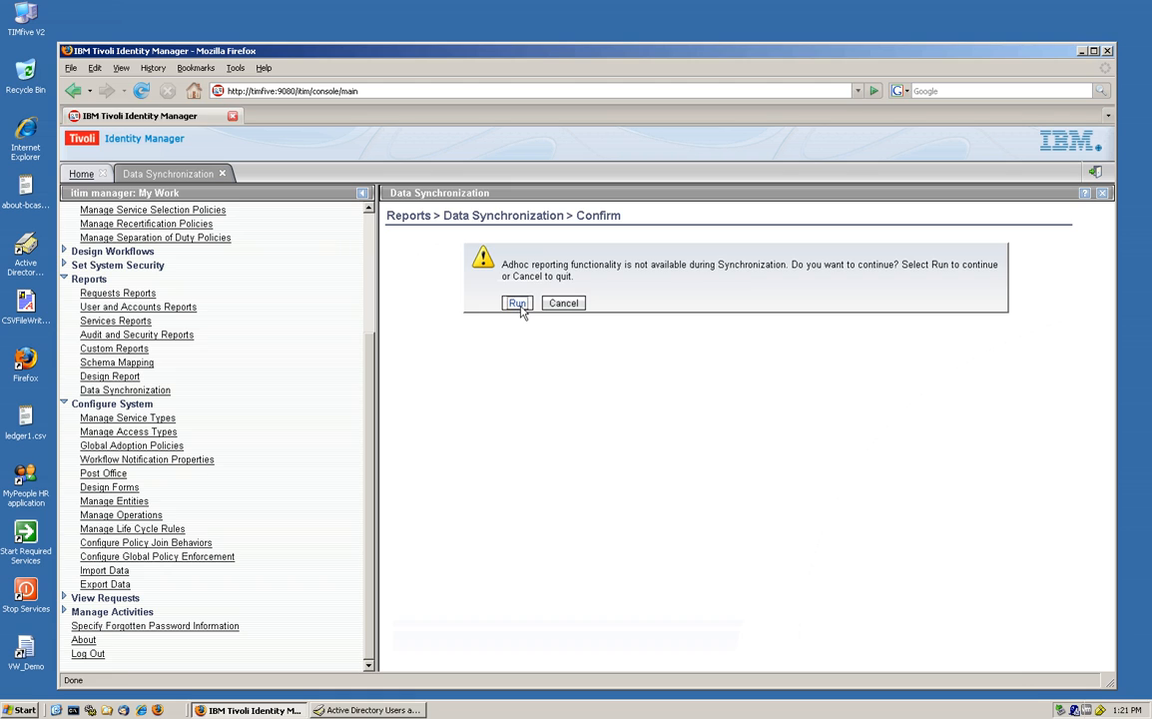
left_click(517, 304)
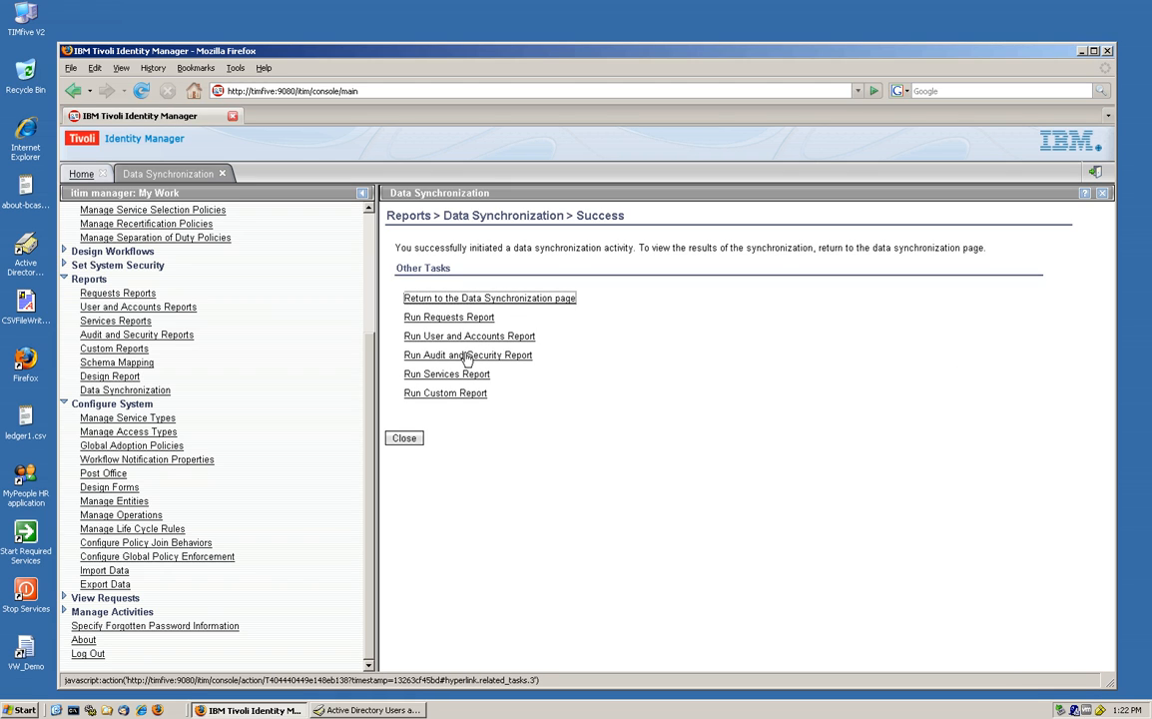
left_click(403, 439)
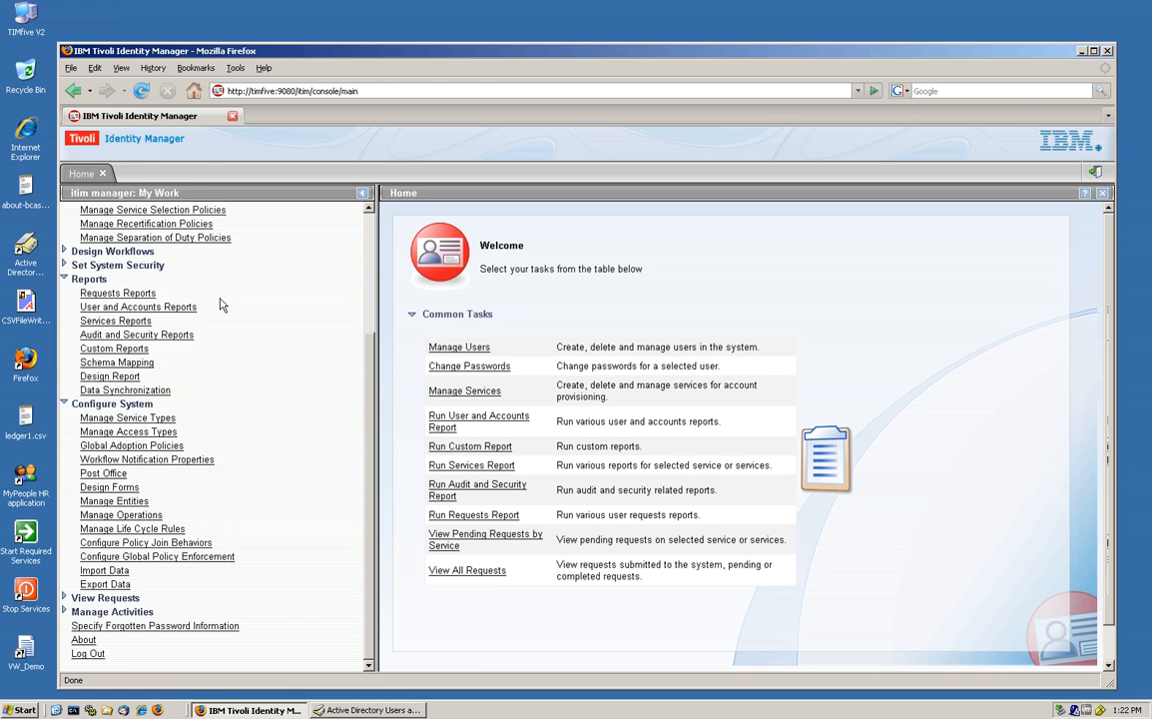
Step: Open Manage Services and list all 12 services
scroll(211, 280, "up", 3)
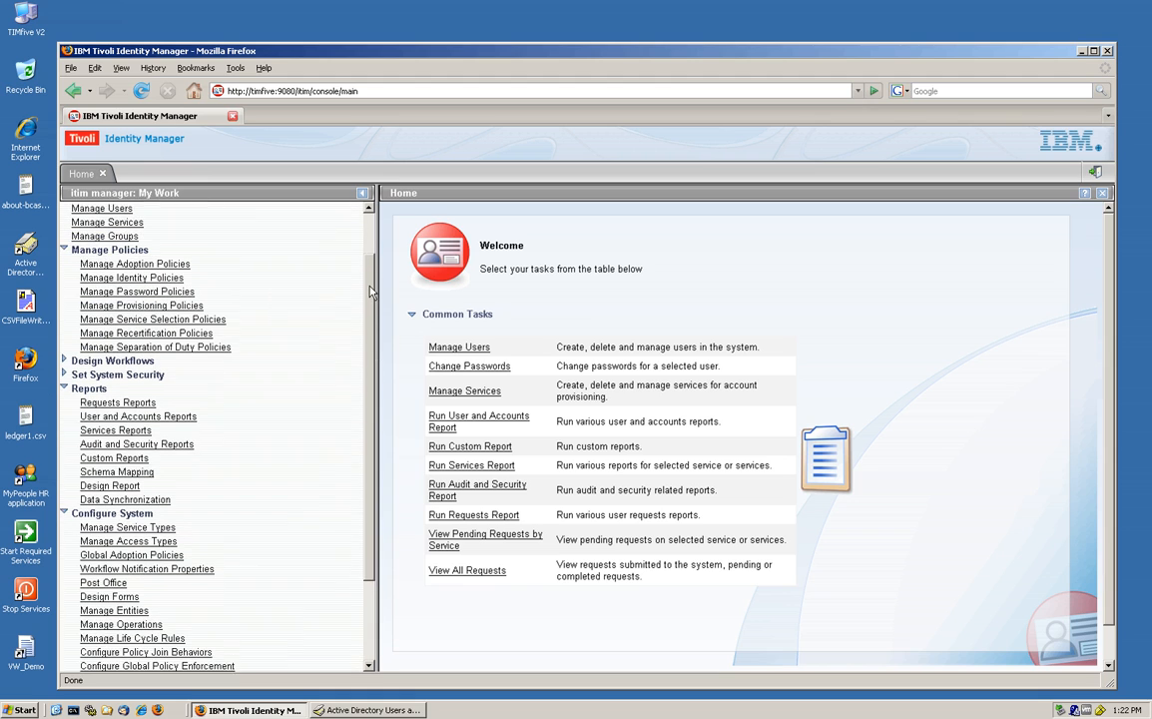
left_click(105, 234)
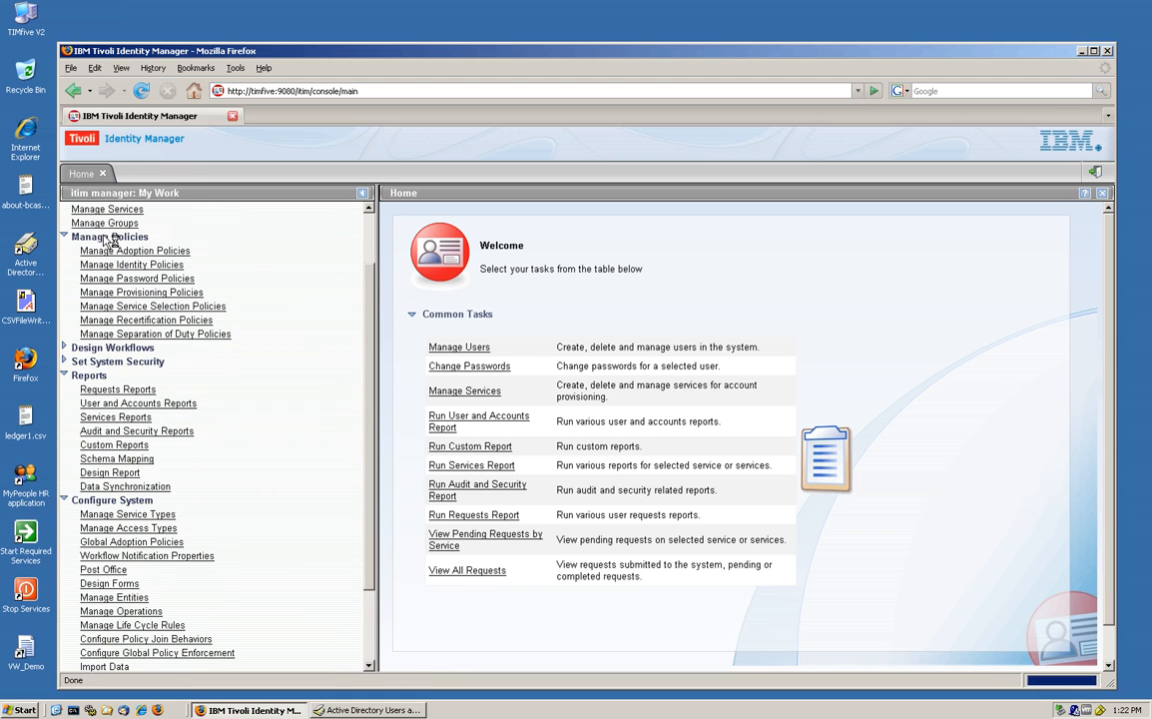
left_click(839, 311)
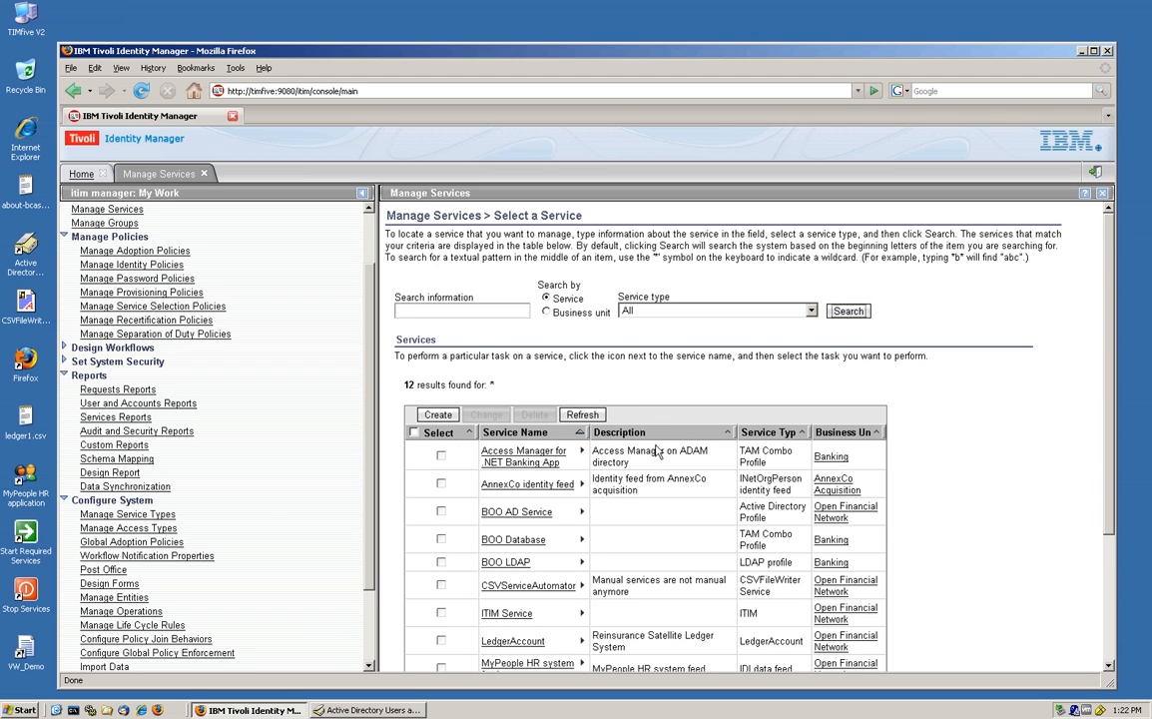
scroll(656, 451, "down", 3)
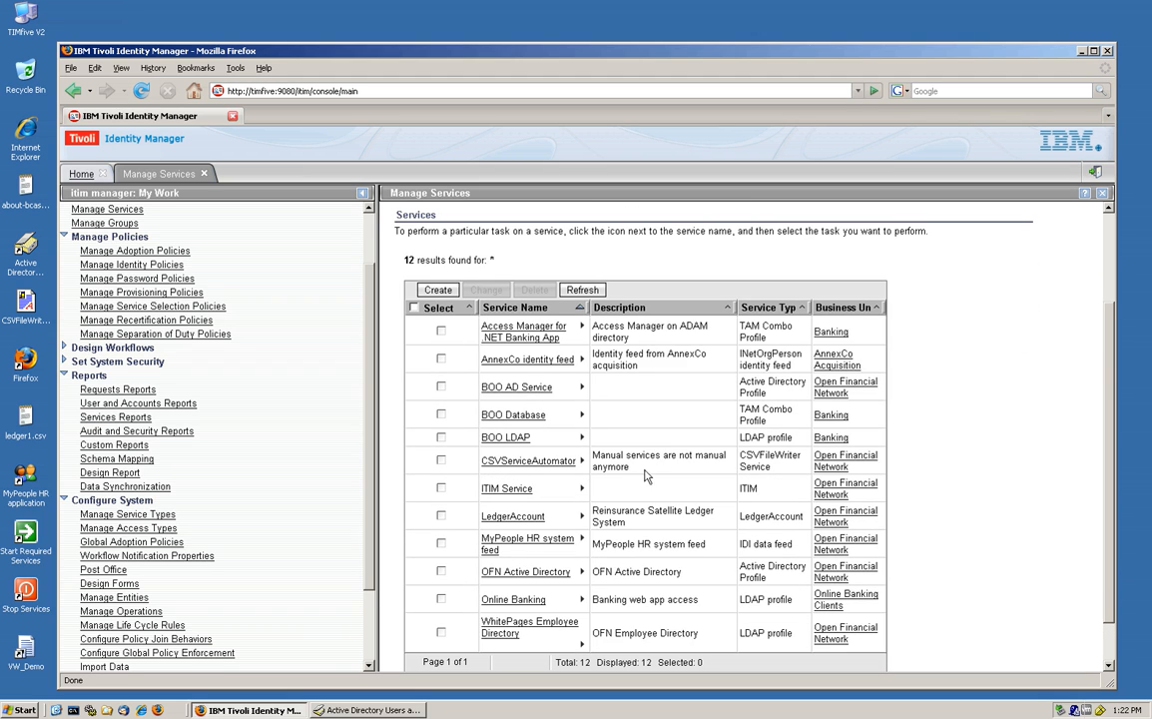
Step: Search the Online Banking accounts, showing one active account, then close that page
left_click(583, 600)
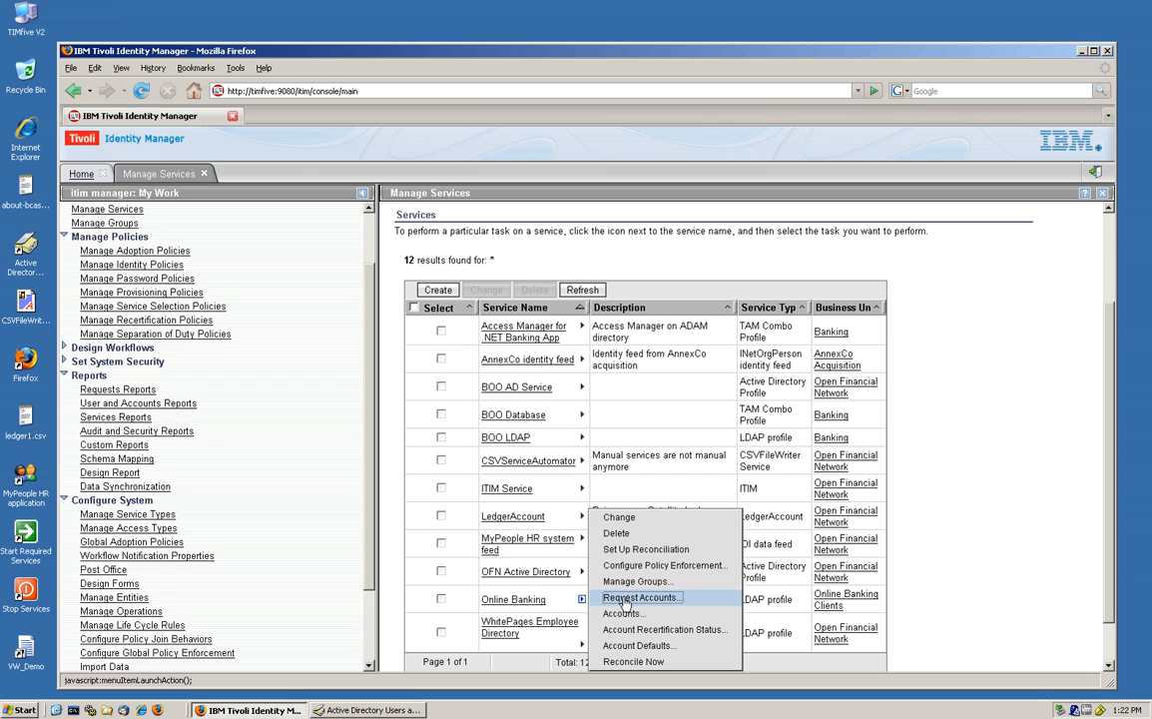
left_click(640, 619)
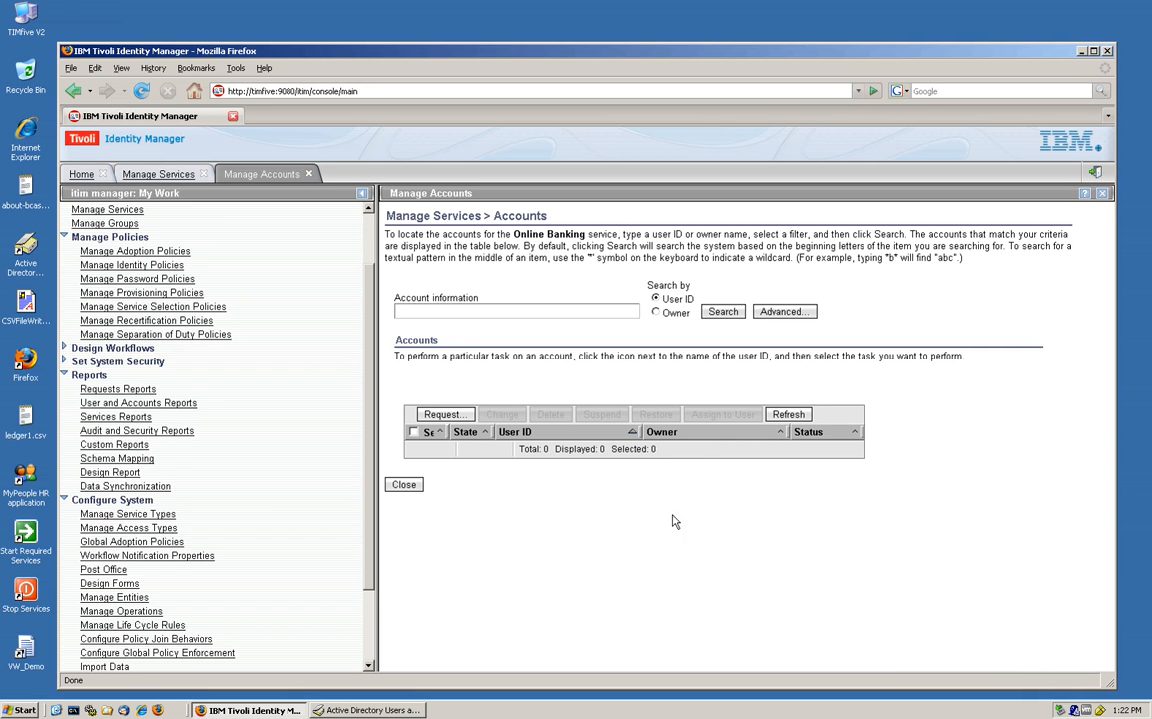
left_click(729, 312)
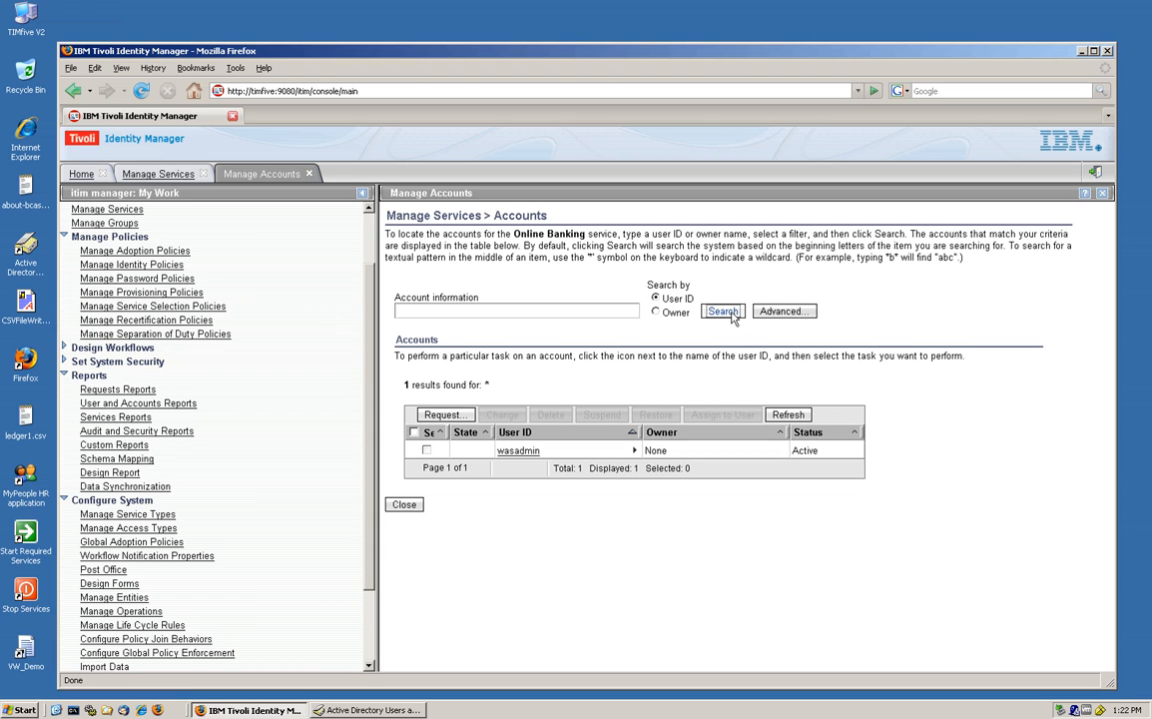
left_click(405, 505)
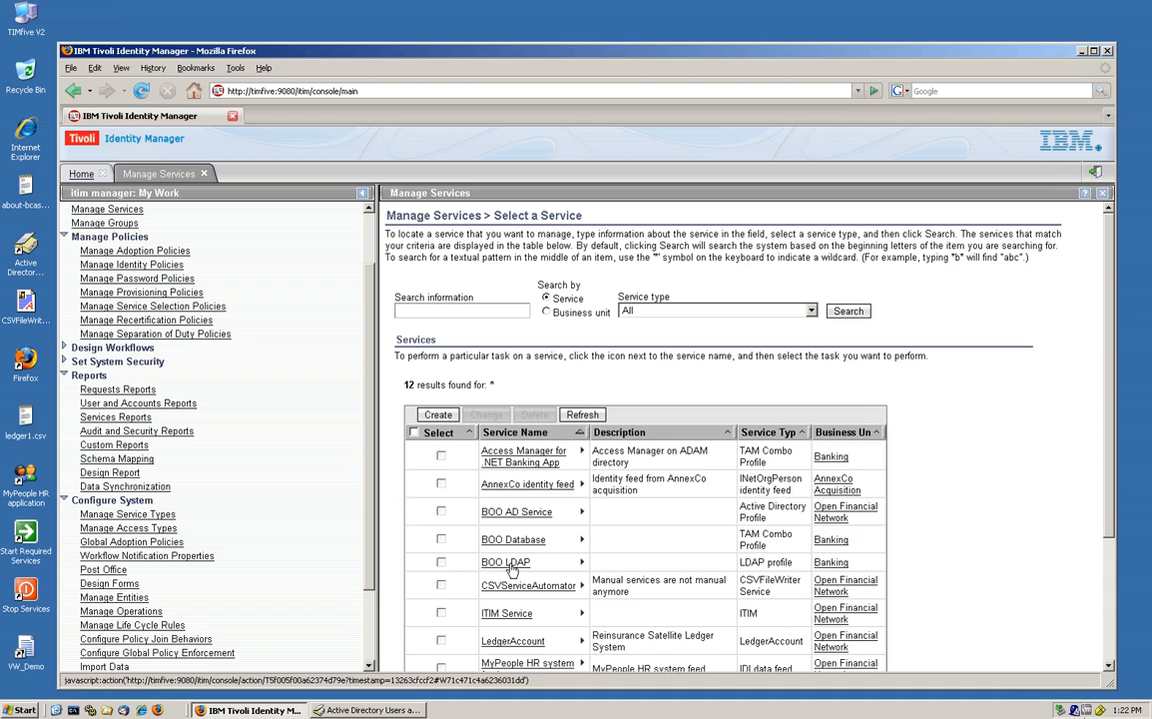
Step: List the four OFN Active Directory accounts and inspect the ownerless account's task menu
scroll(511, 569, "down", 3)
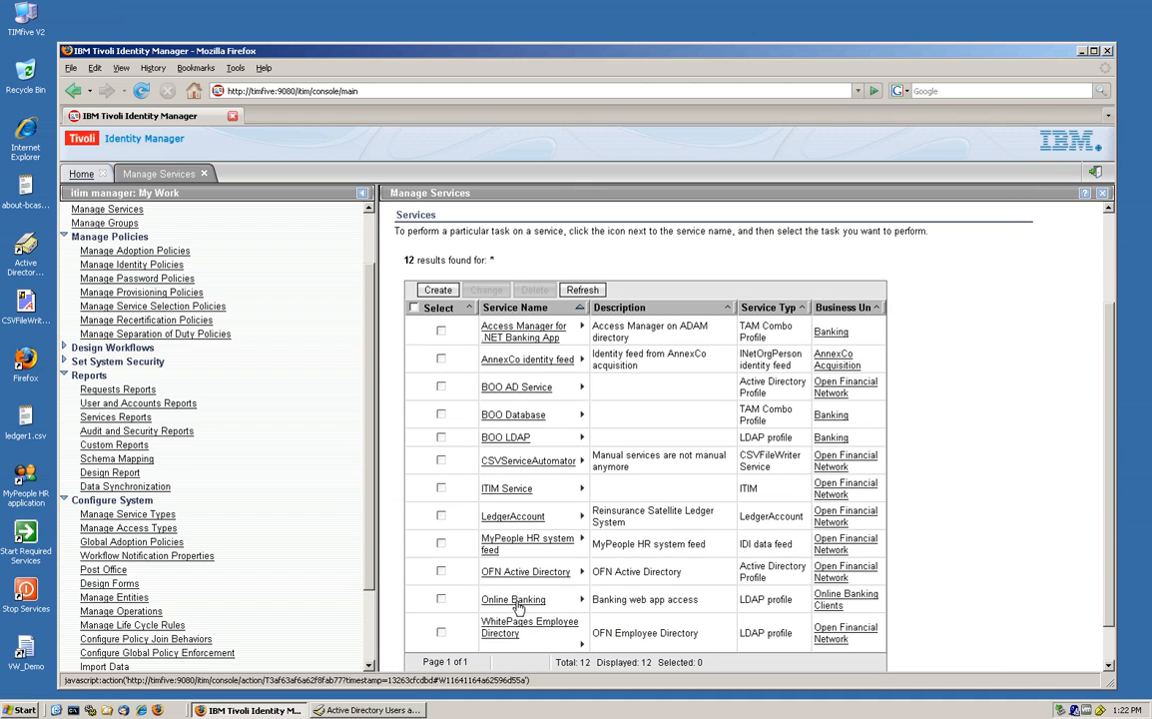
left_click(581, 571)
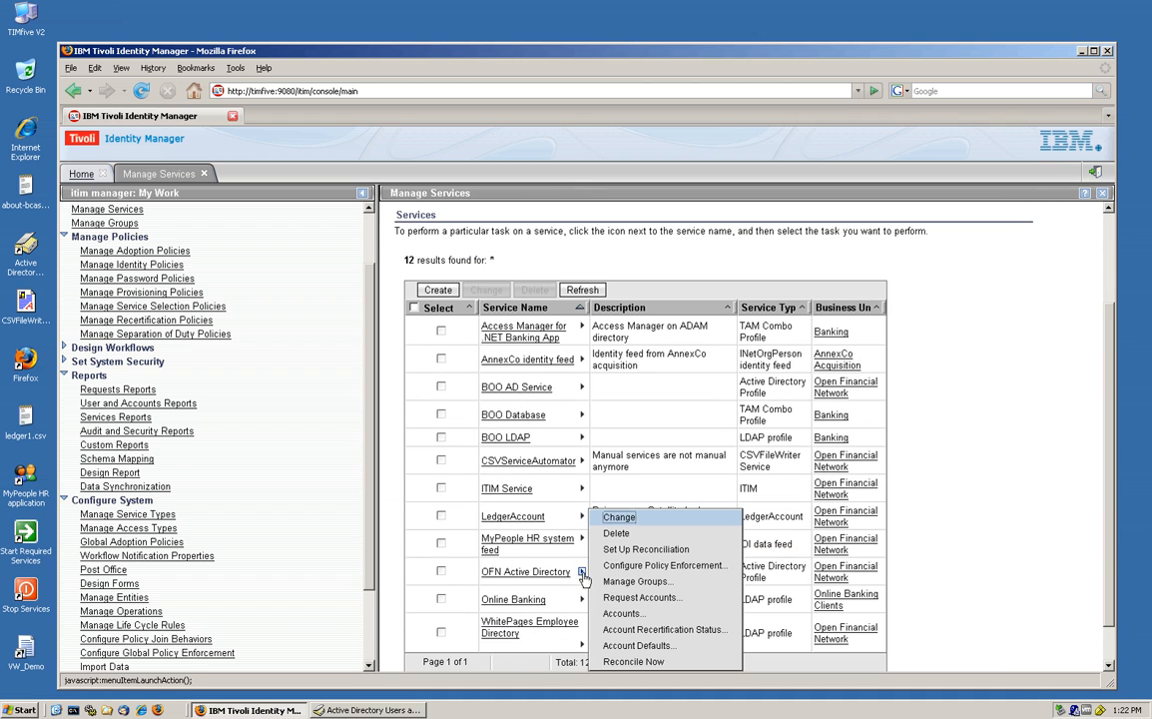
left_click(643, 614)
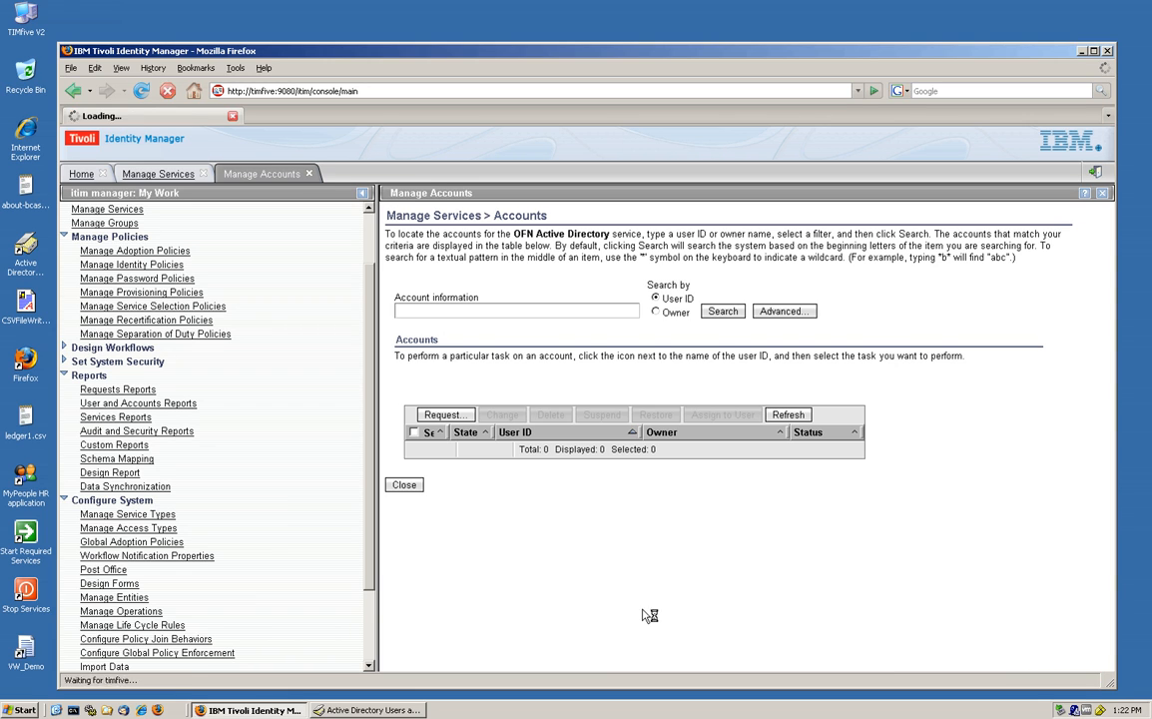
left_click(723, 311)
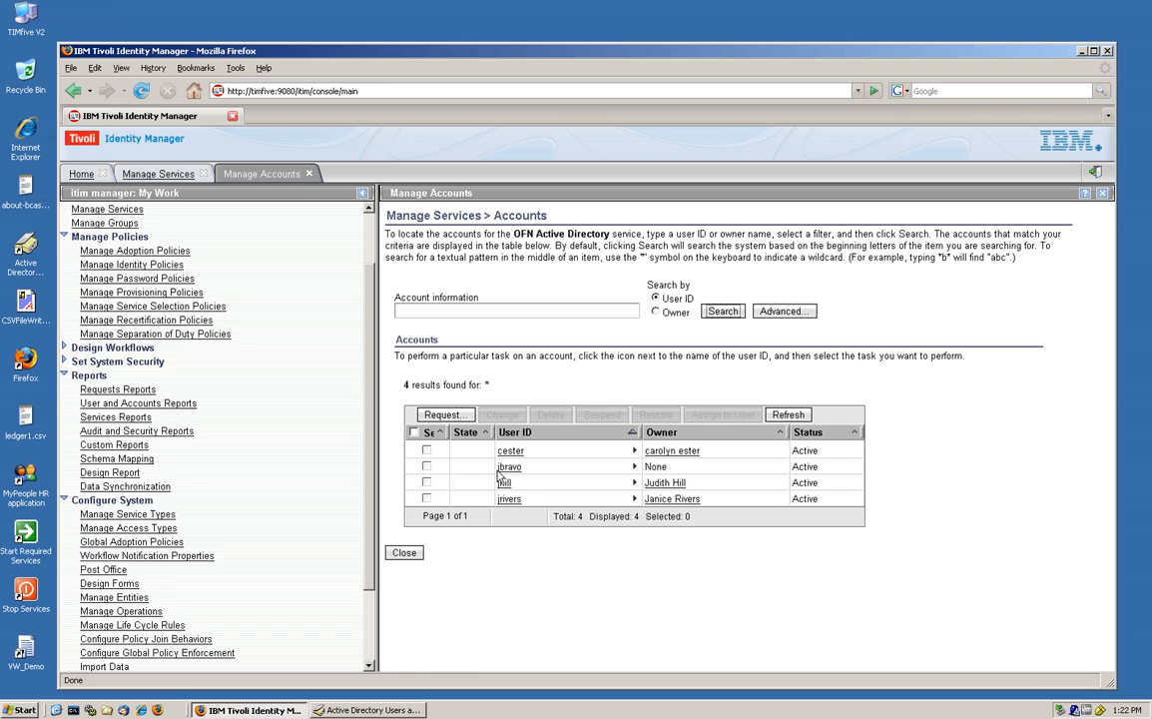
left_click(634, 467)
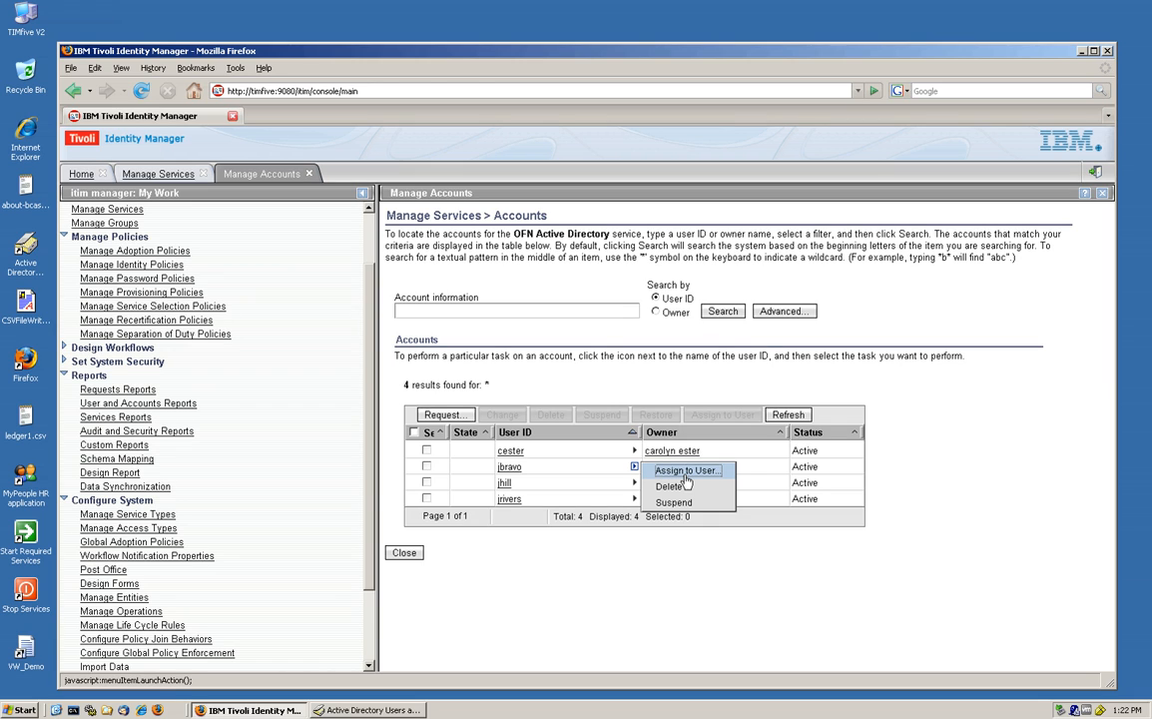
left_click(388, 457)
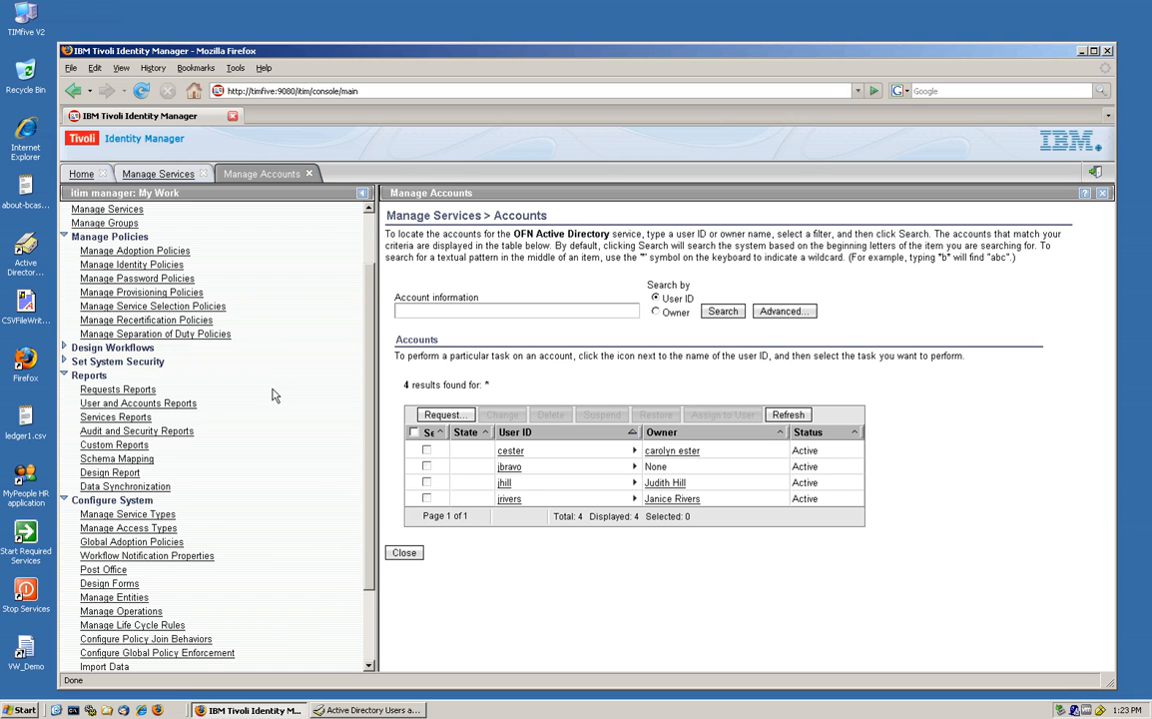
Step: Set up the Orphan Accounts report with account status Any and service OFN Active Directory
left_click(130, 433)
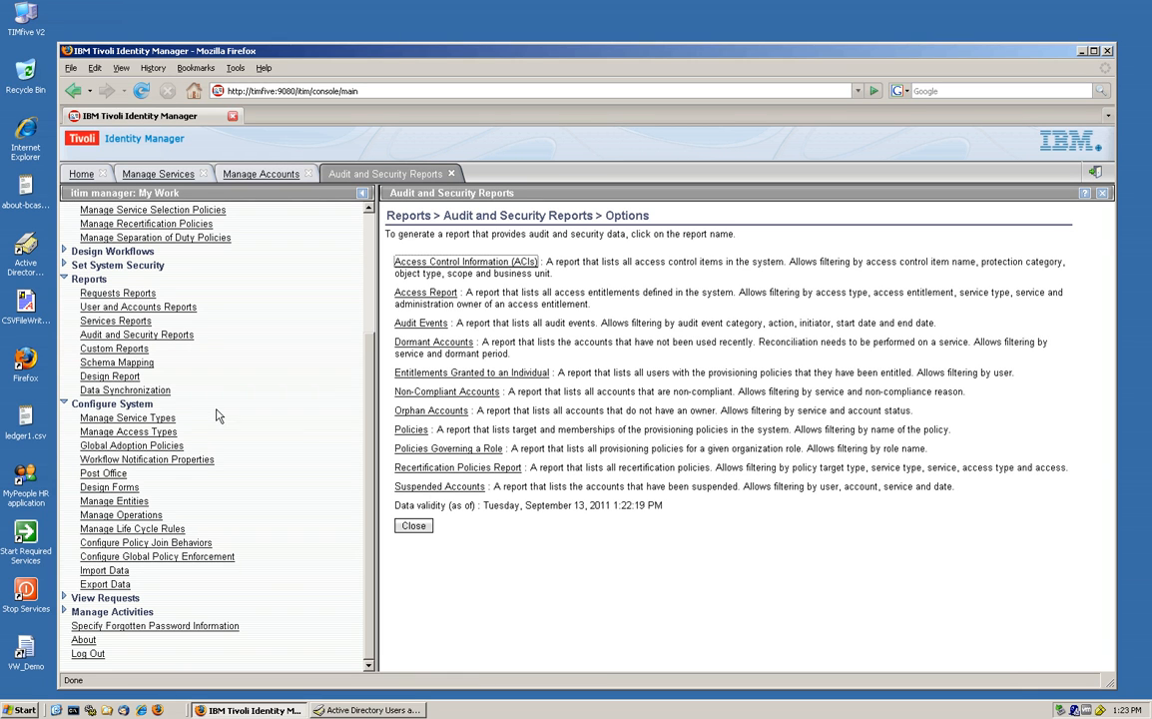
left_click(433, 413)
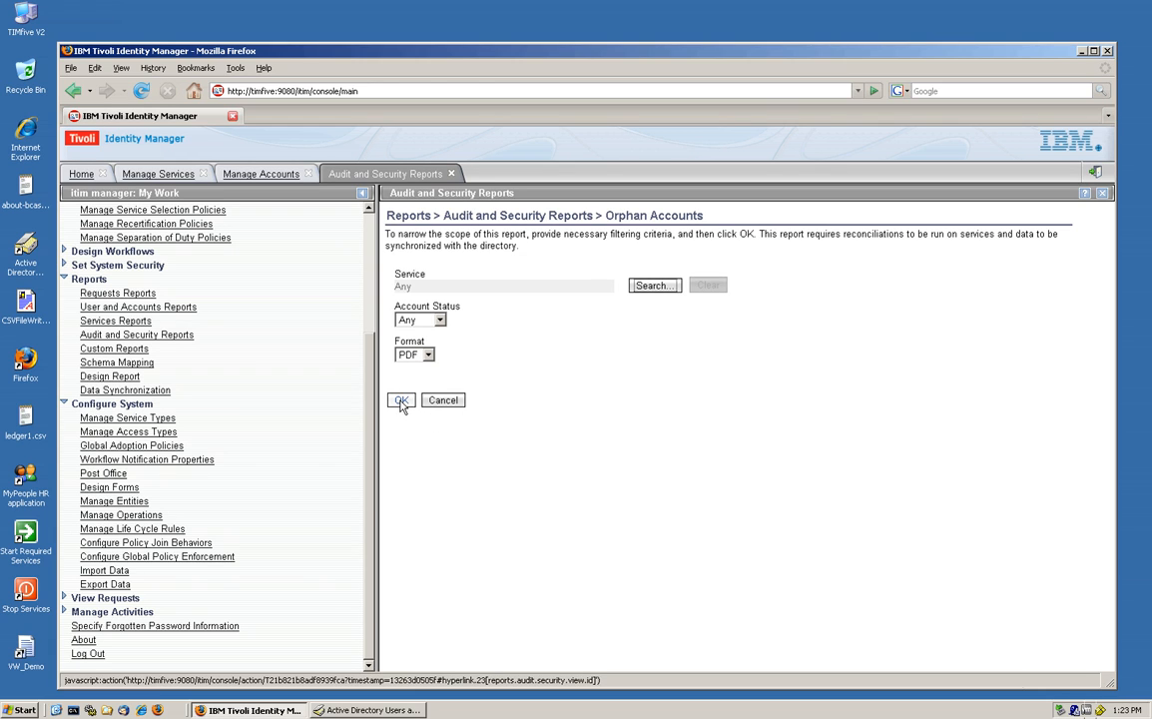
left_click(439, 319)
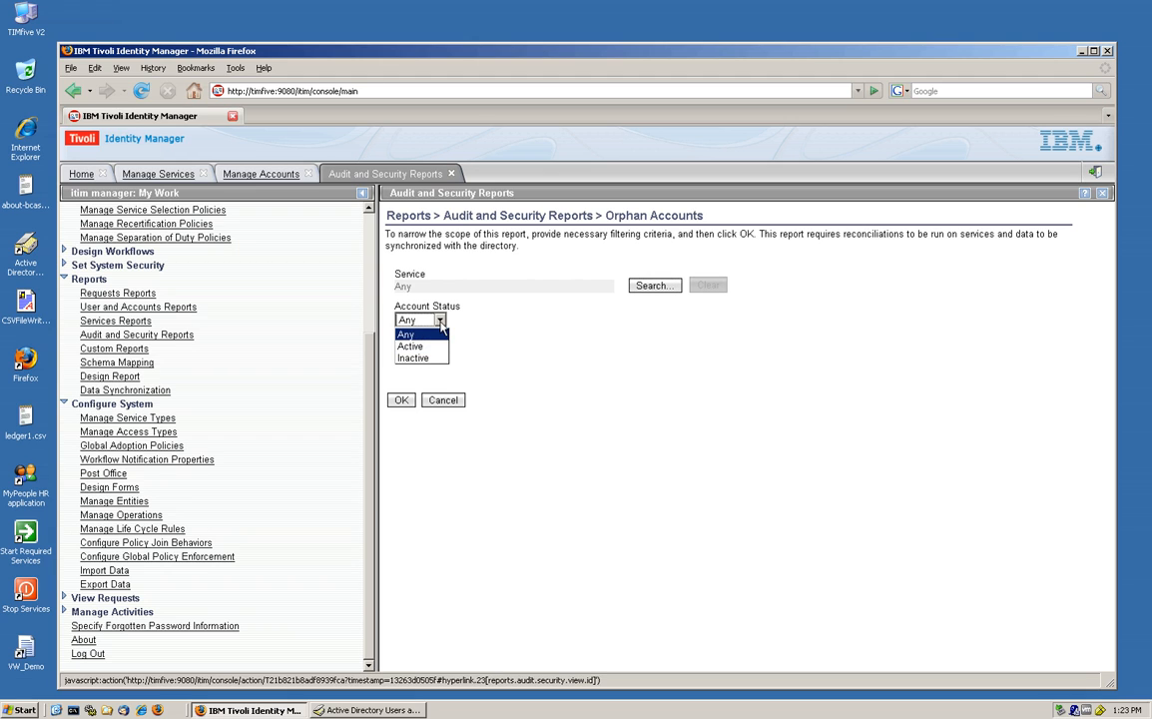
left_click(441, 324)
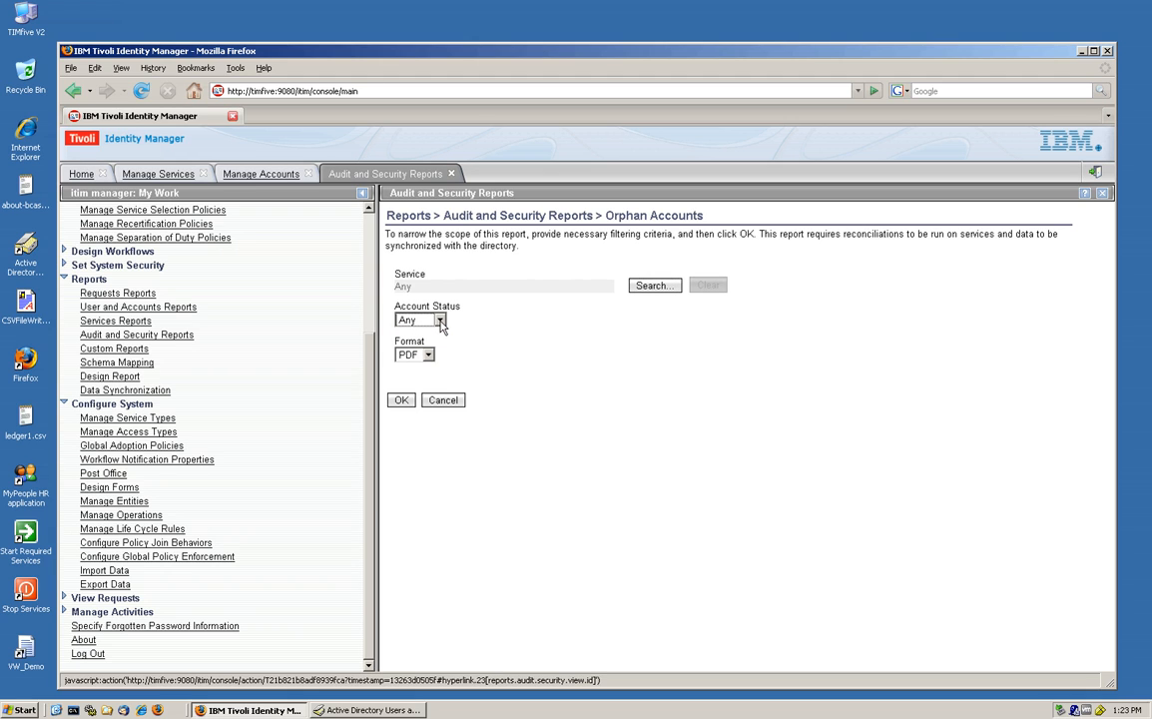
left_click(654, 285)
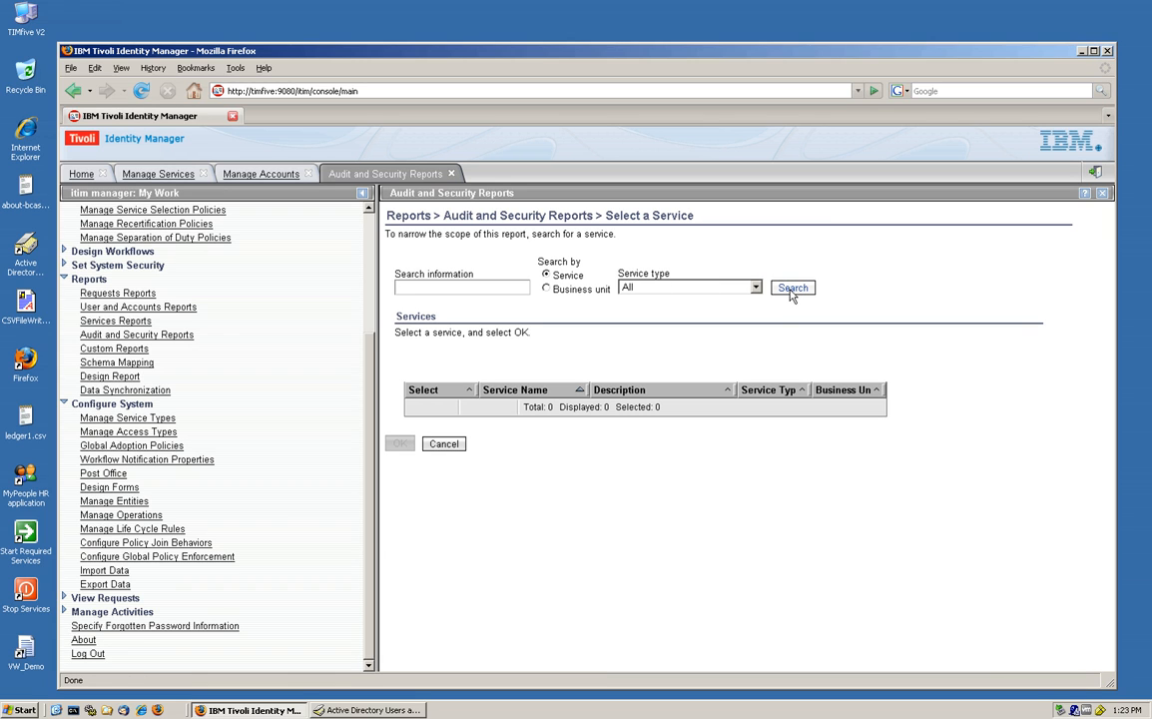
left_click(790, 290)
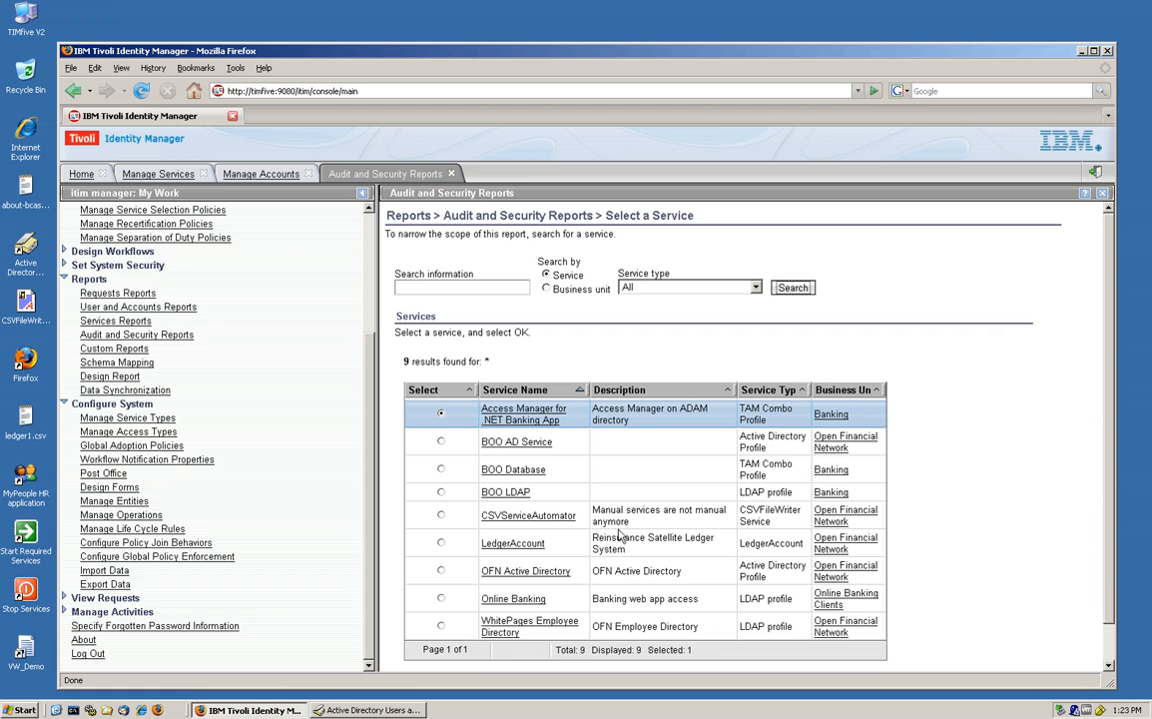
left_click(440, 570)
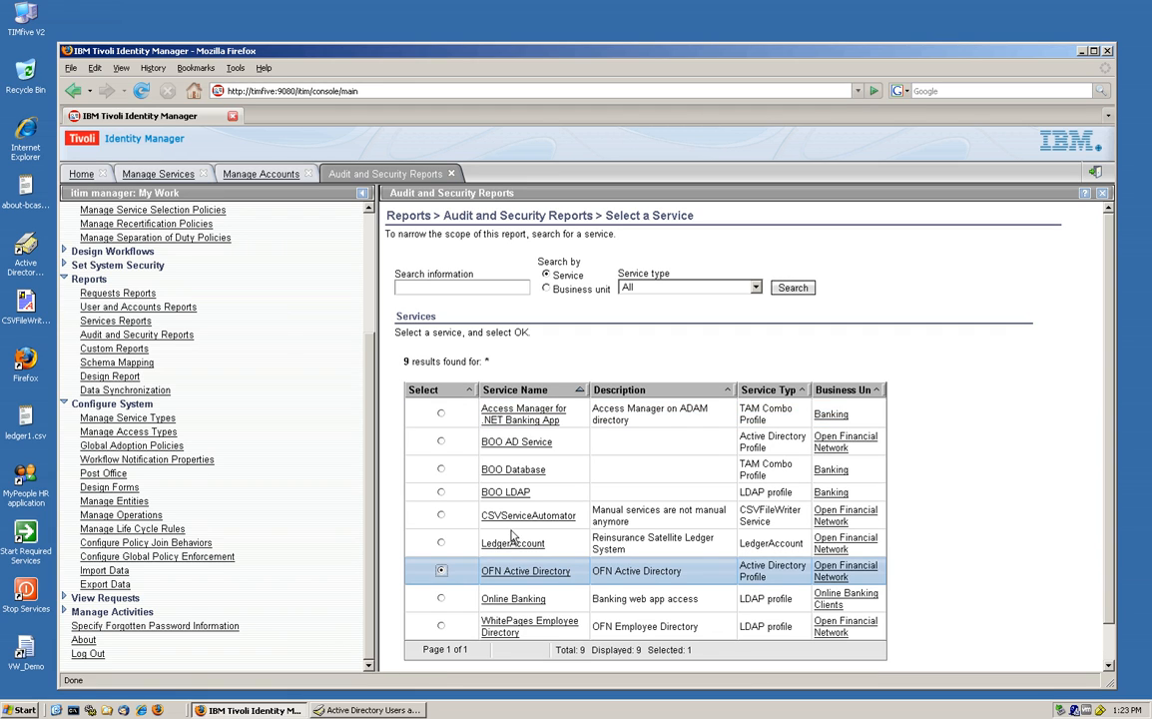
scroll(499, 559, "down", 2)
left_click(397, 647)
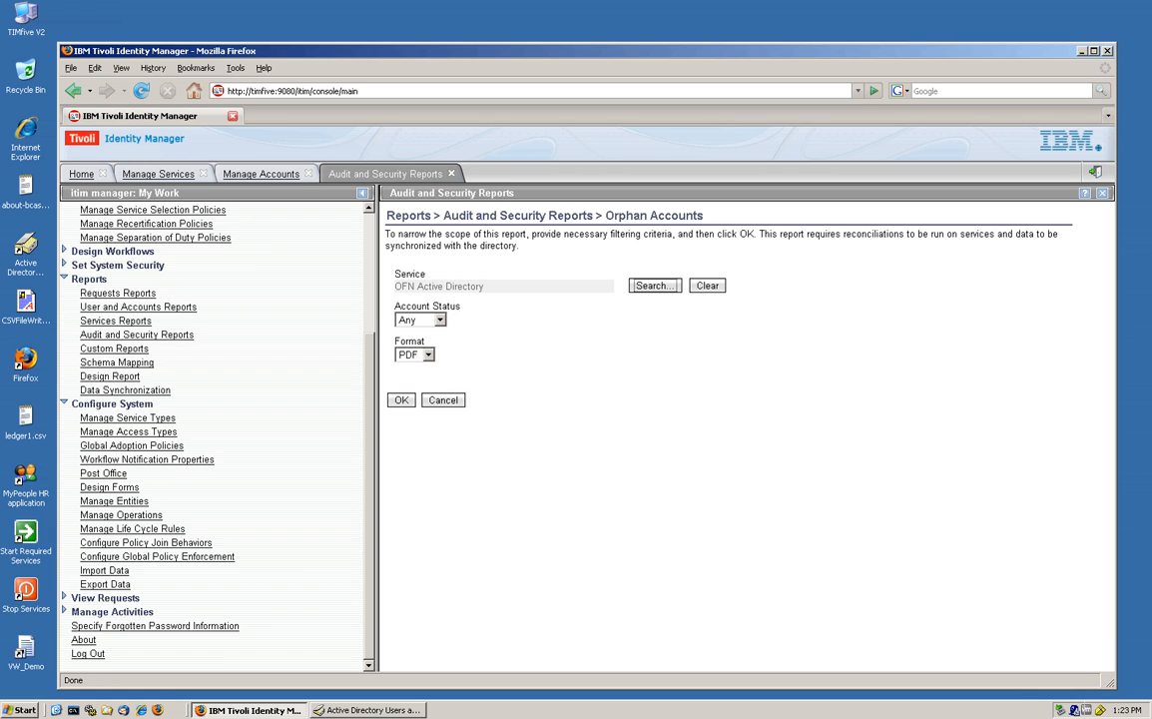
Step: Generate the Orphan Accounts report and open Report.pdf in Foxit Reader
left_click(401, 405)
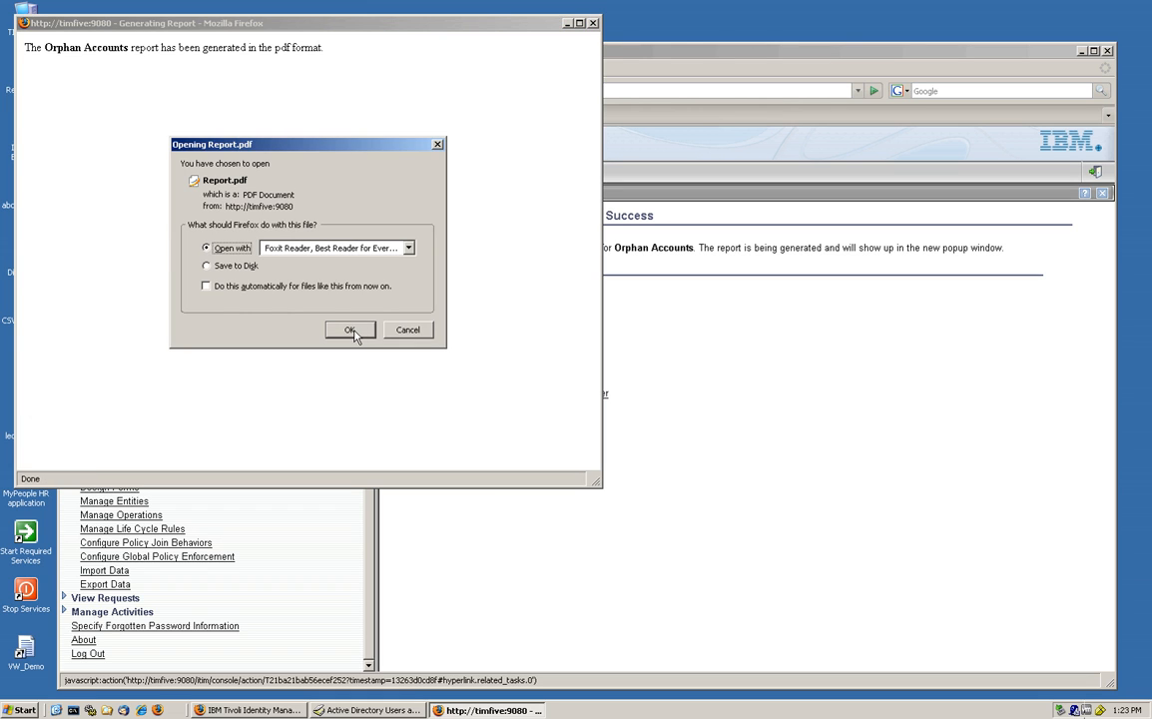
left_click(351, 331)
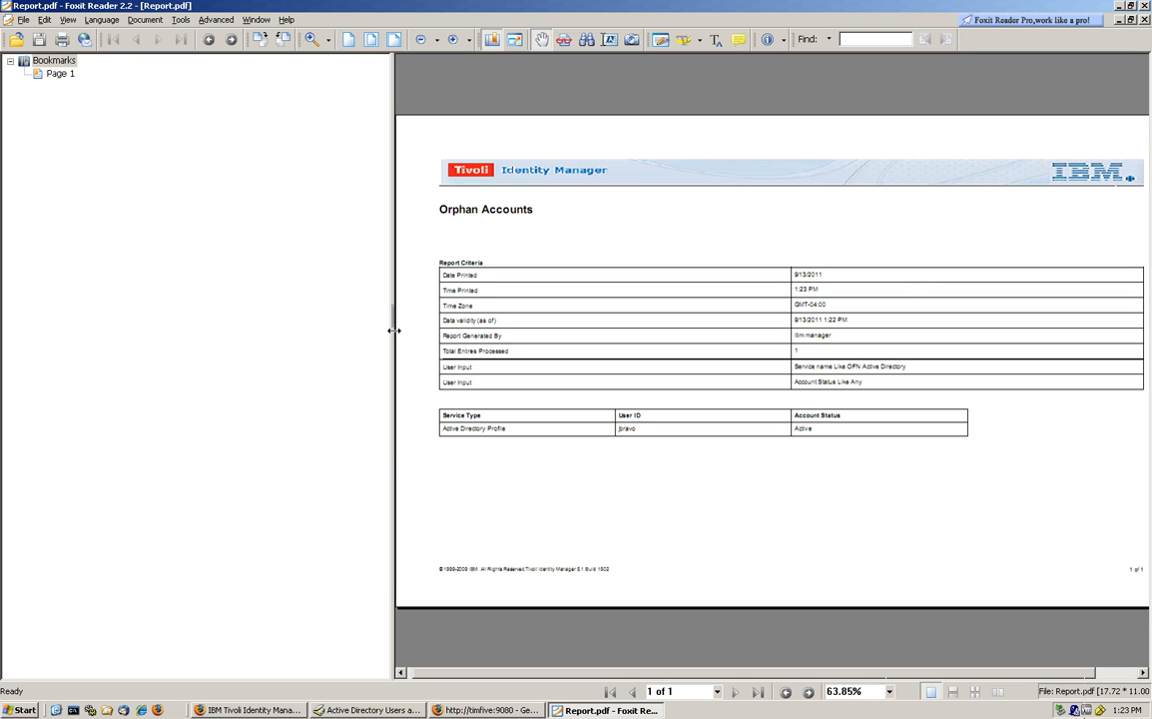